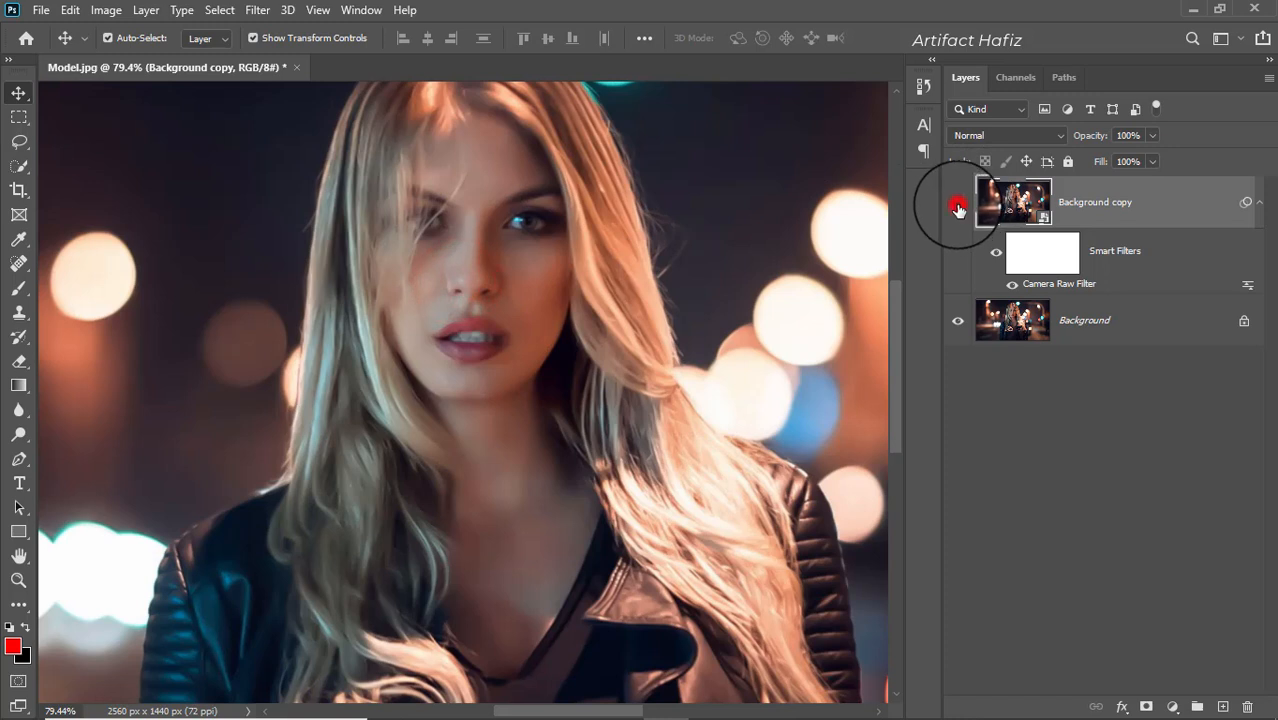
Step: Add a white layer mask to the Background copy layer and choose the Brush tool
{"action": "left_click", "coordinate": [957, 205]}
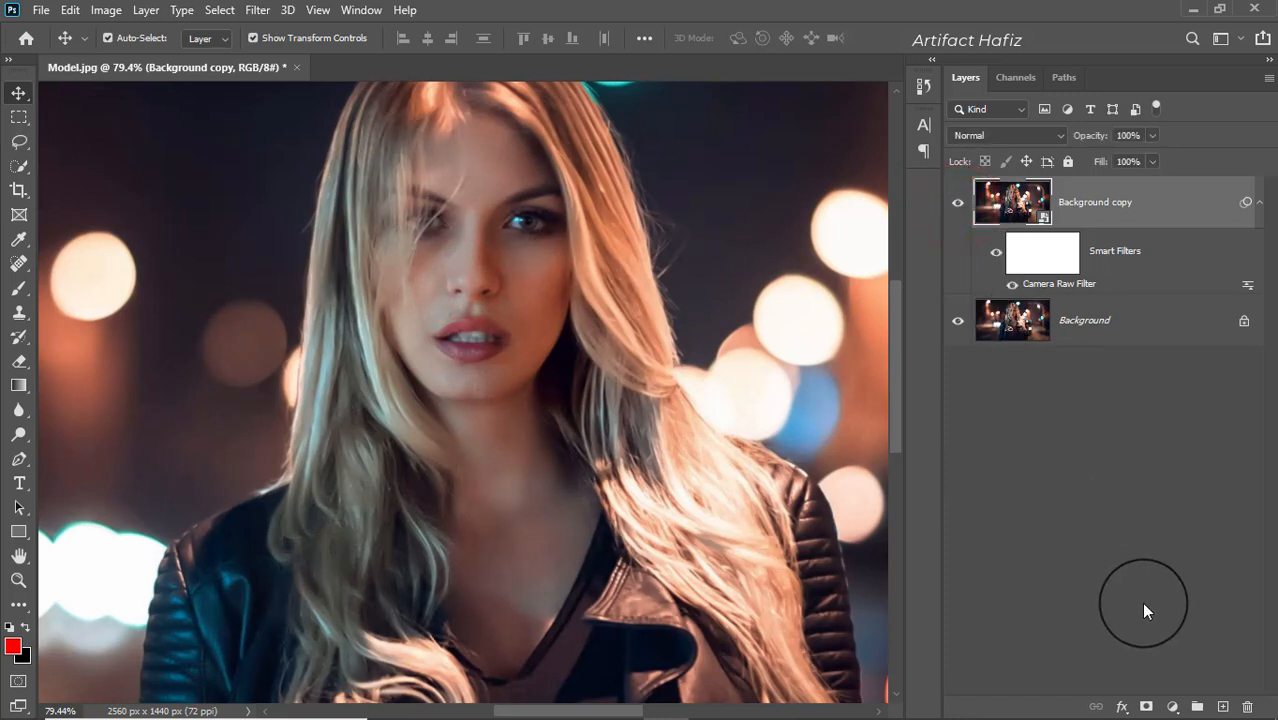
{"action": "left_click", "coordinate": [1146, 706]}
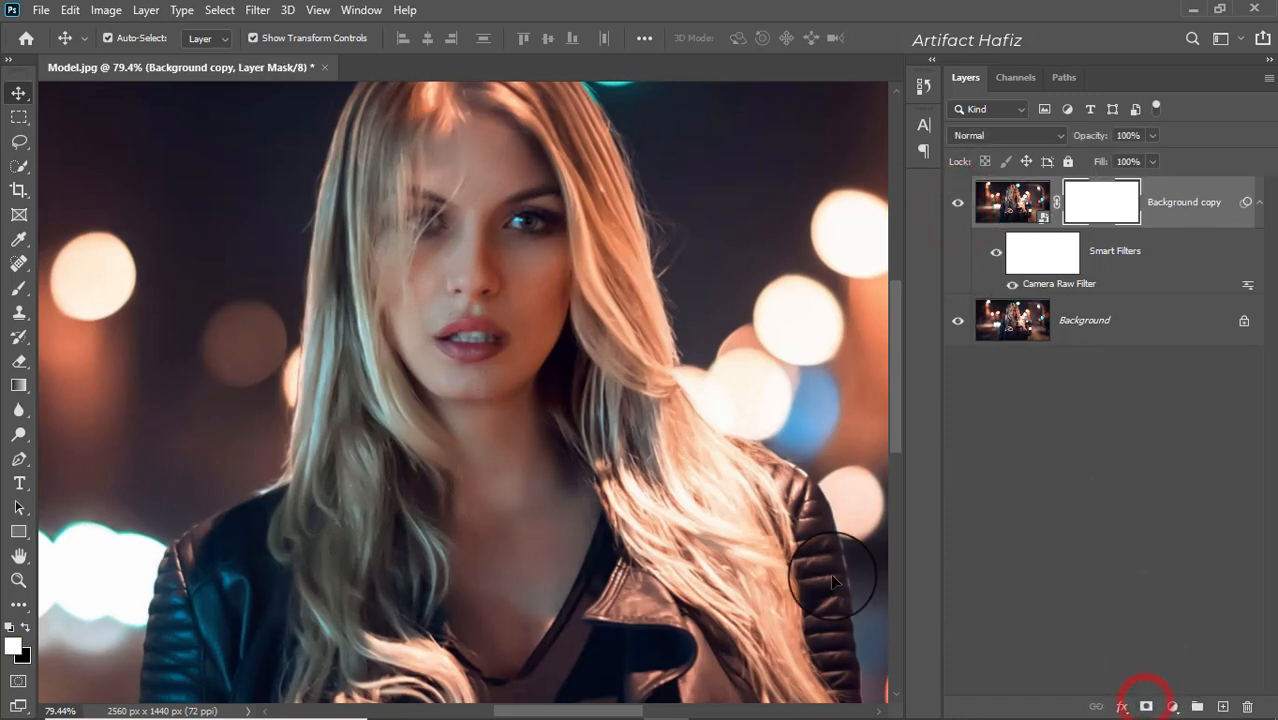
{"action": "left_click", "coordinate": [19, 288]}
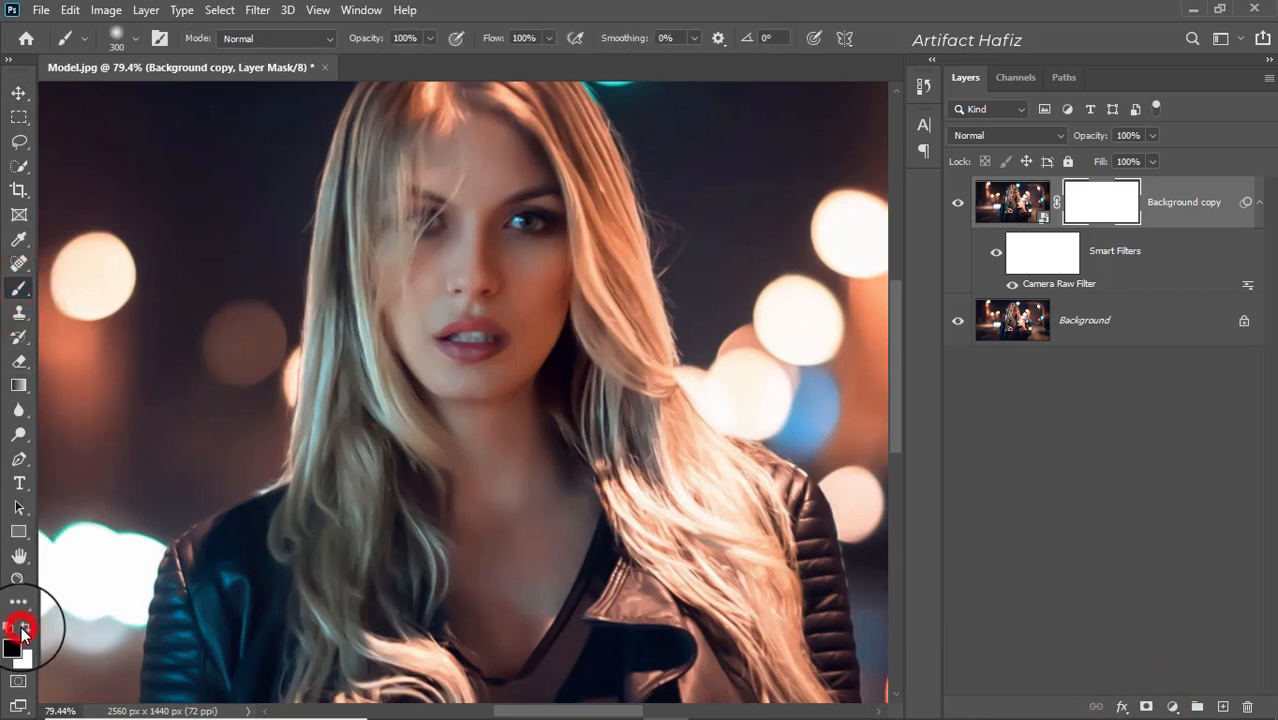
Step: Paint black over both of the woman's eyes on the Background copy mask with a reduced brush size
{"action": "key", "text": "bracketleft"}
{"action": "key", "text": "bracketleft"}
{"action": "key", "text": "bracketleft"}
{"action": "key", "text": "bracketleft"}
{"action": "key", "text": "bracketleft"}
{"action": "key", "text": "bracketleft"}
{"action": "key", "text": "bracketleft"}
{"action": "key", "text": "bracketleft"}
{"action": "key", "text": "bracketleft"}
{"action": "key", "text": "bracketleft"}
{"action": "mouse_move", "coordinate": [409, 196]}
{"action": "left_mouse_down"}
{"action": "mouse_move", "coordinate": [434, 222]}
{"action": "mouse_move", "coordinate": [382, 214]}
{"action": "mouse_move", "coordinate": [391, 220]}
{"action": "left_mouse_up"}
{"action": "mouse_move", "coordinate": [512, 224]}
{"action": "left_mouse_down"}
{"action": "mouse_move", "coordinate": [538, 222]}
{"action": "mouse_move", "coordinate": [525, 217]}
{"action": "left_mouse_up"}
Step: Paint black over the eyebrows, lips and nose on the mask with a small brush of 30 to 40 px
{"action": "key", "text": "bracketleft"}
{"action": "key", "text": "bracketleft"}
{"action": "key", "text": "bracketleft"}
{"action": "key", "text": "bracketleft"}
{"action": "key", "text": "bracketleft"}
{"action": "key", "text": "bracketleft"}
{"action": "key", "text": "bracketleft"}
{"action": "key", "text": "bracketleft"}
{"action": "mouse_move", "coordinate": [522, 199]}
{"action": "left_mouse_down"}
{"action": "mouse_move", "coordinate": [514, 218]}
{"action": "mouse_move", "coordinate": [540, 212]}
{"action": "mouse_move", "coordinate": [508, 228]}
{"action": "mouse_move", "coordinate": [520, 224]}
{"action": "mouse_move", "coordinate": [408, 214]}
{"action": "mouse_move", "coordinate": [434, 225]}
{"action": "mouse_move", "coordinate": [415, 195]}
{"action": "mouse_move", "coordinate": [428, 191]}
{"action": "mouse_move", "coordinate": [405, 194]}
{"action": "left_mouse_up"}
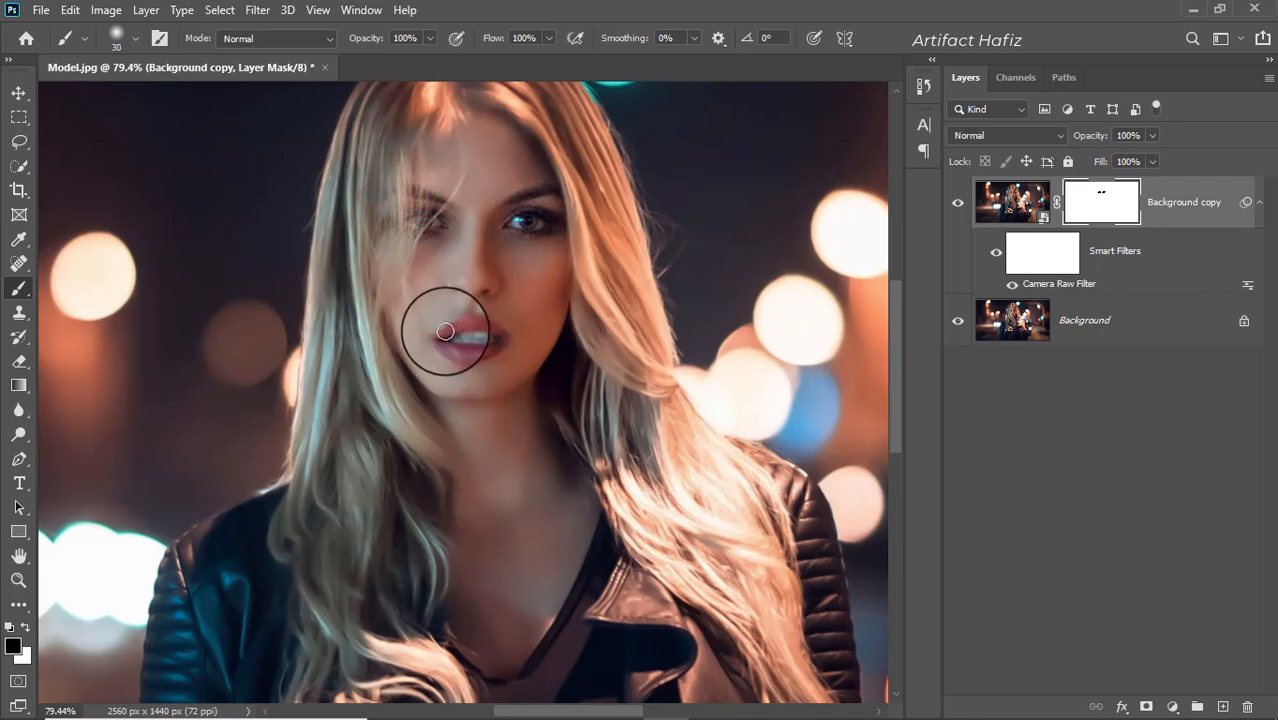
{"action": "mouse_move", "coordinate": [470, 323]}
{"action": "left_mouse_down"}
{"action": "mouse_move", "coordinate": [505, 334]}
{"action": "mouse_move", "coordinate": [496, 346]}
{"action": "mouse_move", "coordinate": [440, 343]}
{"action": "mouse_move", "coordinate": [470, 352]}
{"action": "mouse_move", "coordinate": [488, 326]}
{"action": "mouse_move", "coordinate": [465, 312]}
{"action": "mouse_move", "coordinate": [479, 309]}
{"action": "mouse_move", "coordinate": [489, 262]}
{"action": "left_mouse_up"}
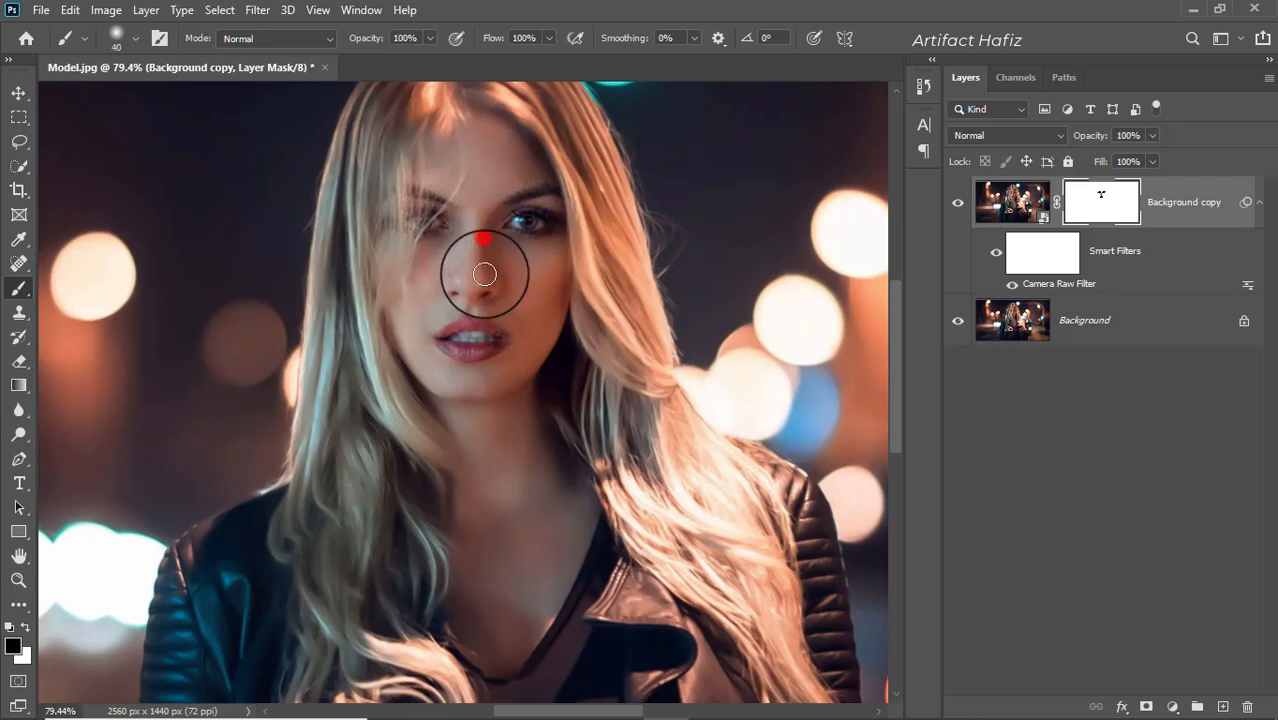
{"action": "scroll", "coordinate": [515, 304], "scroll_direction": "down", "scroll_amount": 1}
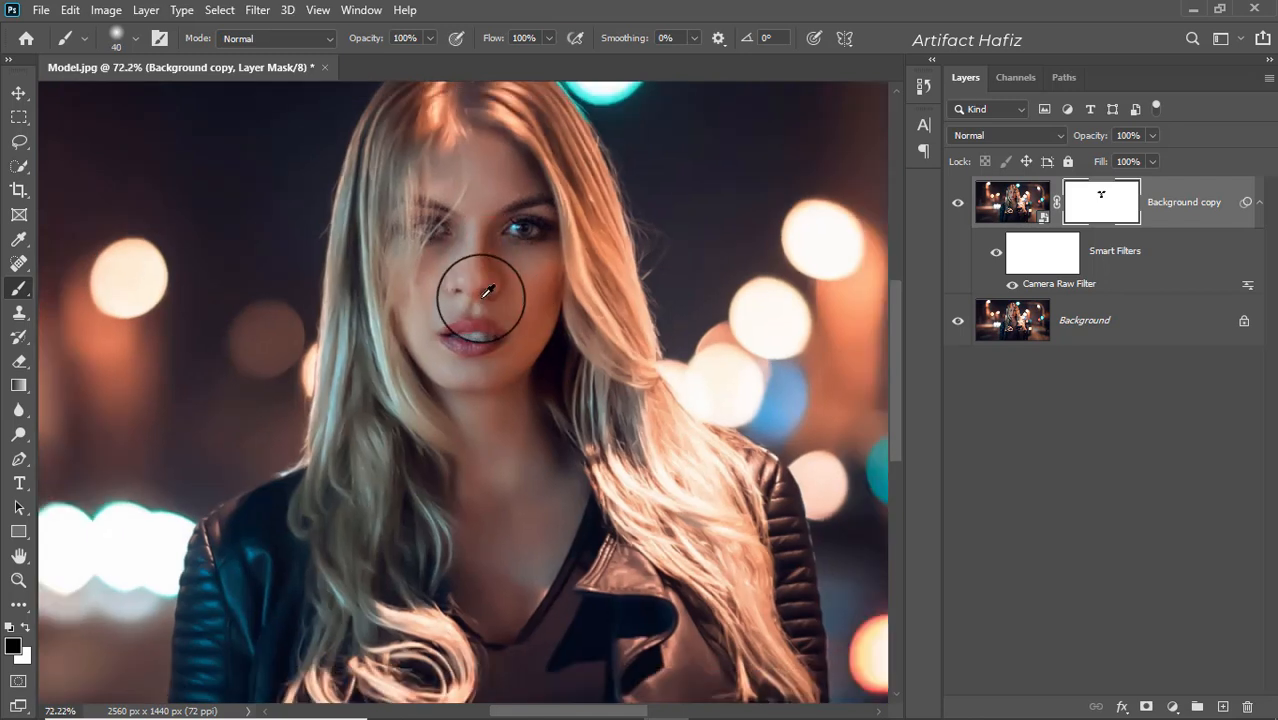
Step: Mask out the hair on the right side of the woman's face with an 80 px black brush
{"action": "left_click_drag", "start_coordinate": [487, 291], "coordinate": [542, 222]}
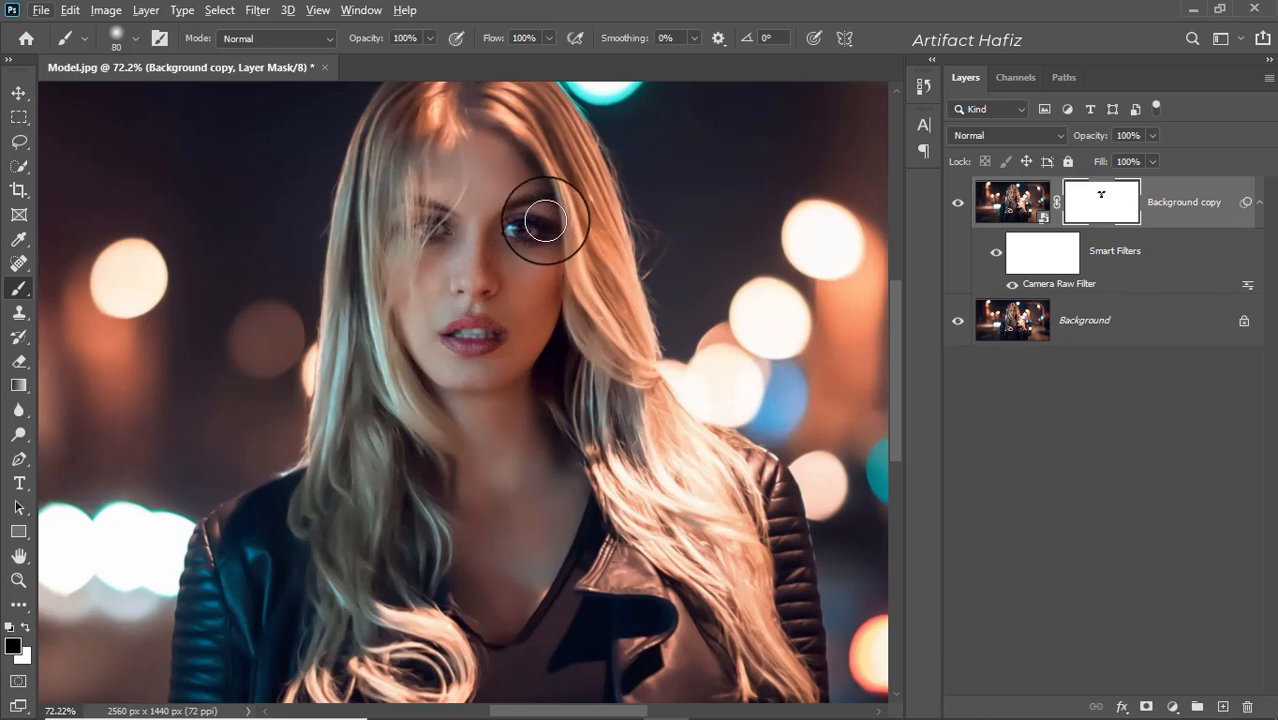
{"action": "left_click_drag", "start_coordinate": [555, 175], "coordinate": [516, 292]}
{"action": "mouse_move", "coordinate": [453, 175]}
{"action": "left_mouse_down"}
{"action": "mouse_move", "coordinate": [441, 184]}
{"action": "mouse_move", "coordinate": [485, 208]}
{"action": "mouse_move", "coordinate": [545, 300]}
{"action": "left_mouse_up"}
{"action": "left_click_drag", "start_coordinate": [636, 479], "coordinate": [690, 553]}
{"action": "left_click_drag", "start_coordinate": [465, 157], "coordinate": [577, 302]}
{"action": "left_click_drag", "start_coordinate": [541, 207], "coordinate": [602, 469]}
Step: Paint black on the mask over the hair on the left side of her face, from the crown to the curled ends
{"action": "left_click_drag", "start_coordinate": [459, 162], "coordinate": [357, 236]}
{"action": "mouse_move", "coordinate": [349, 190]}
{"action": "left_mouse_down"}
{"action": "mouse_move", "coordinate": [377, 193]}
{"action": "mouse_move", "coordinate": [293, 386]}
{"action": "left_mouse_up"}
{"action": "left_click_drag", "start_coordinate": [333, 236], "coordinate": [337, 417]}
{"action": "left_click_drag", "start_coordinate": [336, 278], "coordinate": [334, 414]}
{"action": "mouse_move", "coordinate": [317, 311]}
{"action": "left_mouse_down"}
{"action": "mouse_move", "coordinate": [315, 524]}
{"action": "mouse_move", "coordinate": [363, 350]}
{"action": "left_mouse_up"}
{"action": "mouse_move", "coordinate": [314, 242]}
{"action": "left_mouse_down"}
{"action": "mouse_move", "coordinate": [288, 484]}
{"action": "mouse_move", "coordinate": [291, 422]}
{"action": "left_mouse_up"}
{"action": "left_click", "coordinate": [303, 408]}
{"action": "mouse_move", "coordinate": [163, 585]}
{"action": "left_mouse_down"}
{"action": "mouse_move", "coordinate": [170, 710]}
{"action": "mouse_move", "coordinate": [197, 653]}
{"action": "left_mouse_up"}
{"action": "left_click_drag", "start_coordinate": [330, 390], "coordinate": [357, 505]}
{"action": "mouse_move", "coordinate": [361, 423]}
{"action": "left_mouse_down"}
{"action": "mouse_move", "coordinate": [398, 603]}
{"action": "mouse_move", "coordinate": [419, 488]}
{"action": "mouse_move", "coordinate": [388, 562]}
{"action": "mouse_move", "coordinate": [391, 623]}
{"action": "left_mouse_up"}
{"action": "mouse_move", "coordinate": [333, 516]}
{"action": "left_mouse_down"}
{"action": "mouse_move", "coordinate": [442, 634]}
{"action": "mouse_move", "coordinate": [350, 644]}
{"action": "mouse_move", "coordinate": [331, 505]}
{"action": "mouse_move", "coordinate": [309, 620]}
{"action": "left_mouse_up"}
{"action": "mouse_move", "coordinate": [305, 573]}
{"action": "left_mouse_down"}
{"action": "mouse_move", "coordinate": [308, 386]}
{"action": "mouse_move", "coordinate": [334, 312]}
{"action": "mouse_move", "coordinate": [372, 418]}
{"action": "left_mouse_up"}
{"action": "left_click_drag", "start_coordinate": [382, 365], "coordinate": [373, 509]}
{"action": "left_click_drag", "start_coordinate": [352, 380], "coordinate": [325, 541]}
{"action": "mouse_move", "coordinate": [340, 257]}
{"action": "left_mouse_down"}
{"action": "mouse_move", "coordinate": [308, 421]}
{"action": "mouse_move", "coordinate": [321, 450]}
{"action": "left_mouse_up"}
{"action": "scroll", "coordinate": [321, 449], "scroll_direction": "down", "scroll_amount": 1}
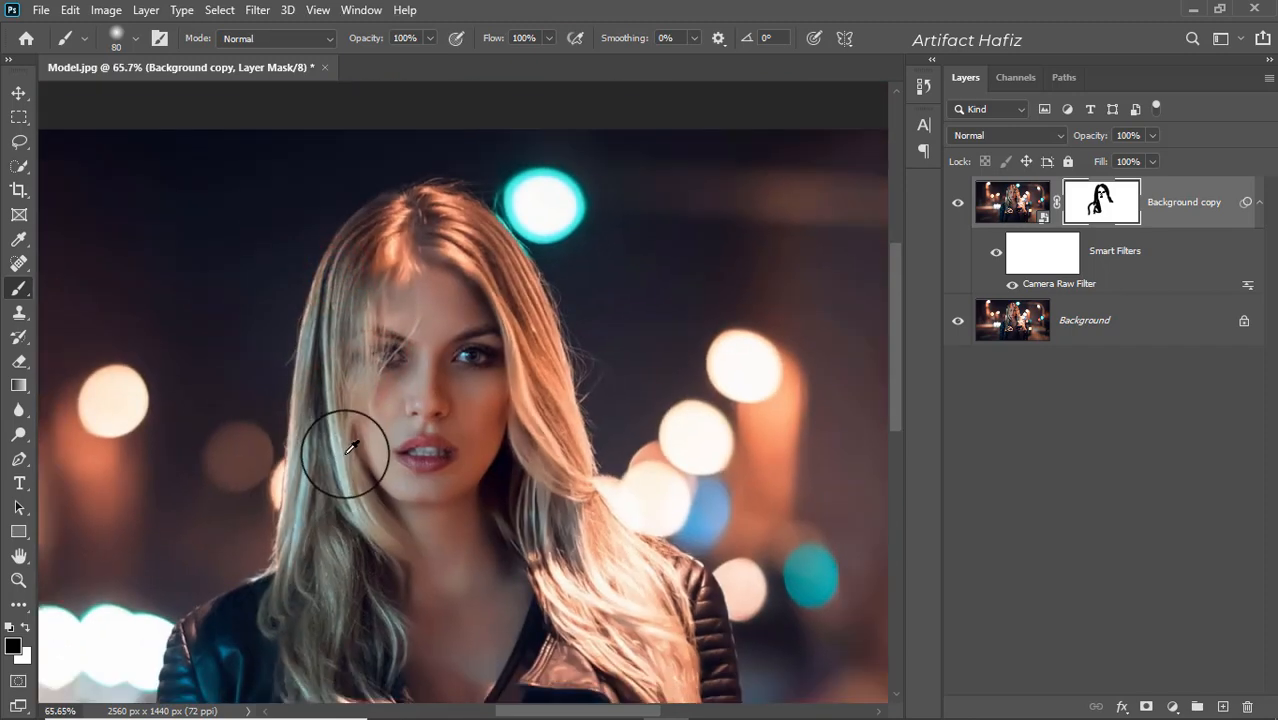
Step: Lower the brush opacity to 22% and softly paint along the face edges on the mask at 45 px
{"action": "scroll", "coordinate": [345, 442], "scroll_direction": "up", "scroll_amount": 3}
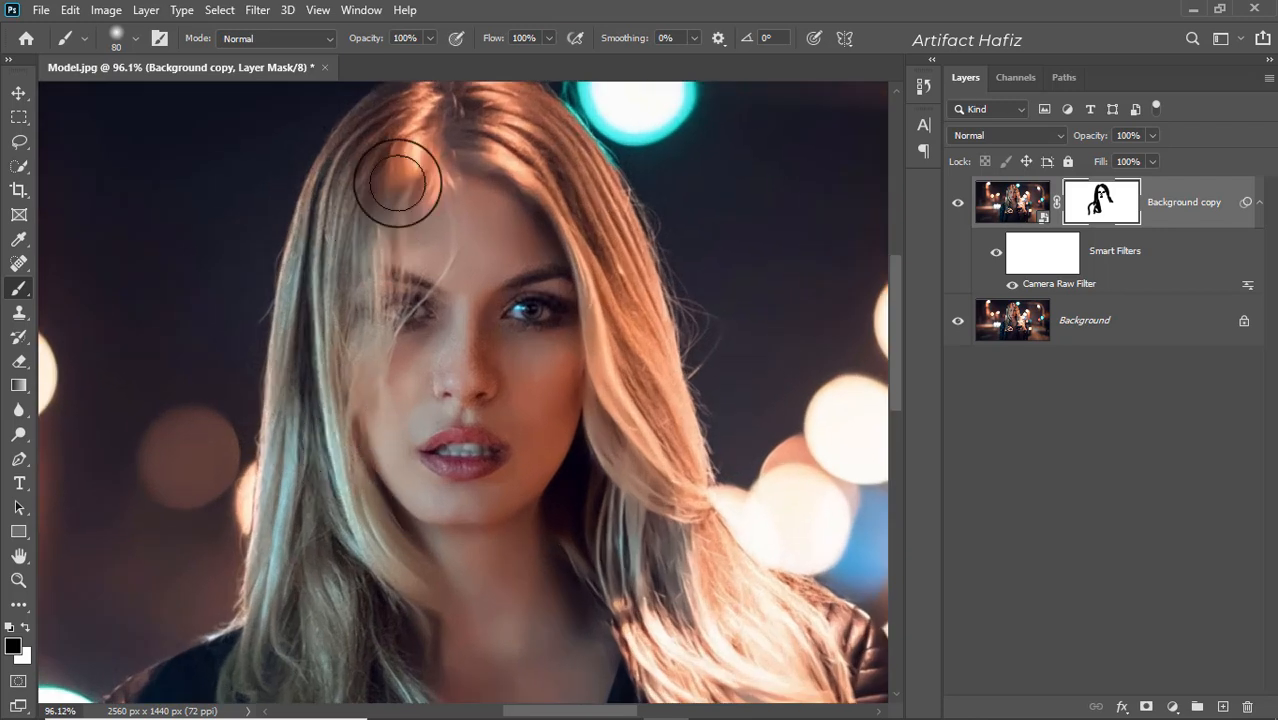
{"action": "left_click", "coordinate": [432, 42]}
{"action": "left_click", "coordinate": [357, 58]}
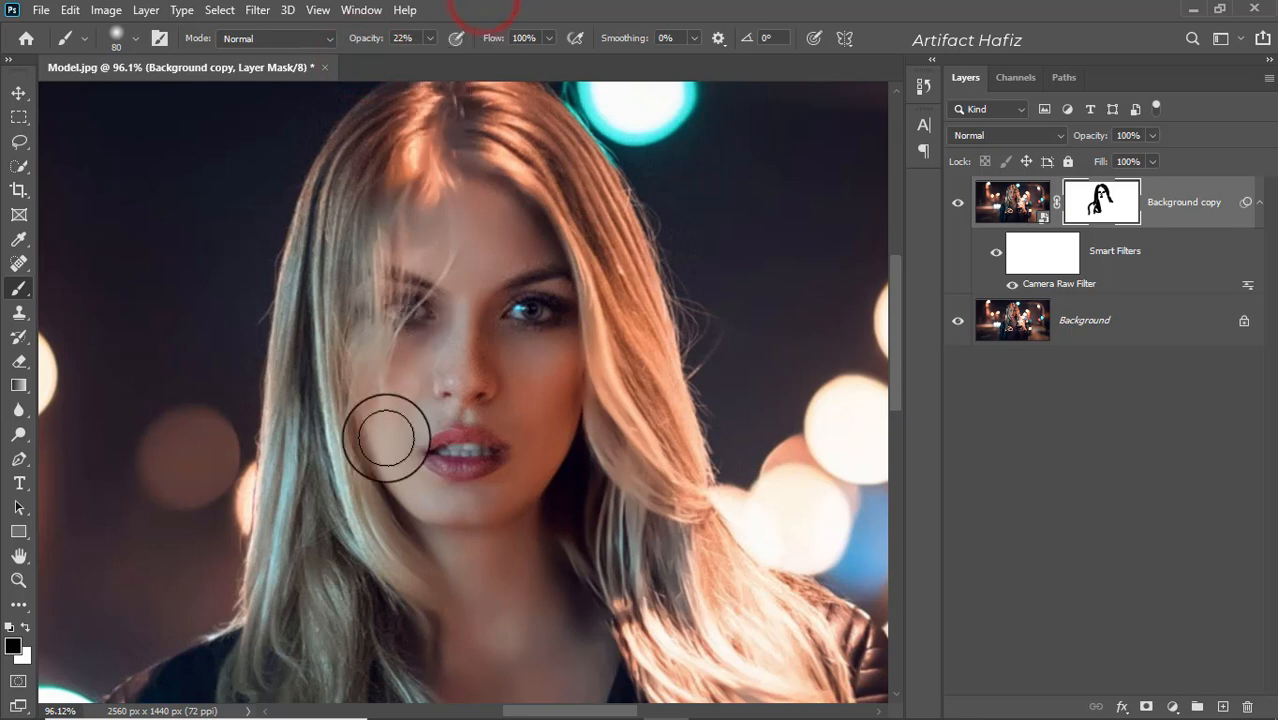
{"action": "key", "text": "bracketleft"}
{"action": "key", "text": "bracketleft"}
{"action": "mouse_move", "coordinate": [372, 466]}
{"action": "left_mouse_down"}
{"action": "mouse_move", "coordinate": [415, 516]}
{"action": "mouse_move", "coordinate": [502, 517]}
{"action": "mouse_move", "coordinate": [547, 493]}
{"action": "mouse_move", "coordinate": [593, 397]}
{"action": "mouse_move", "coordinate": [609, 460]}
{"action": "left_mouse_up"}
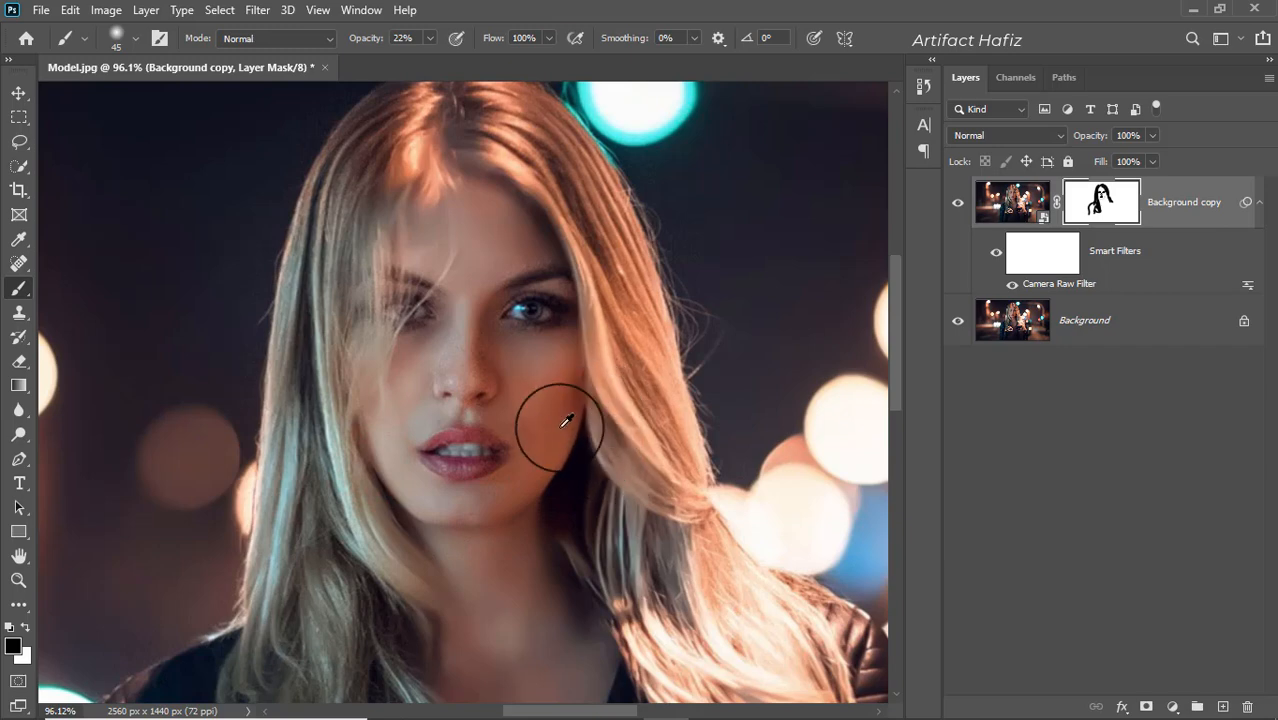
Step: Paint black over the jacket and top on the mask with a 200 px brush at 100% opacity
{"action": "scroll", "coordinate": [598, 436], "scroll_direction": "down", "scroll_amount": 5}
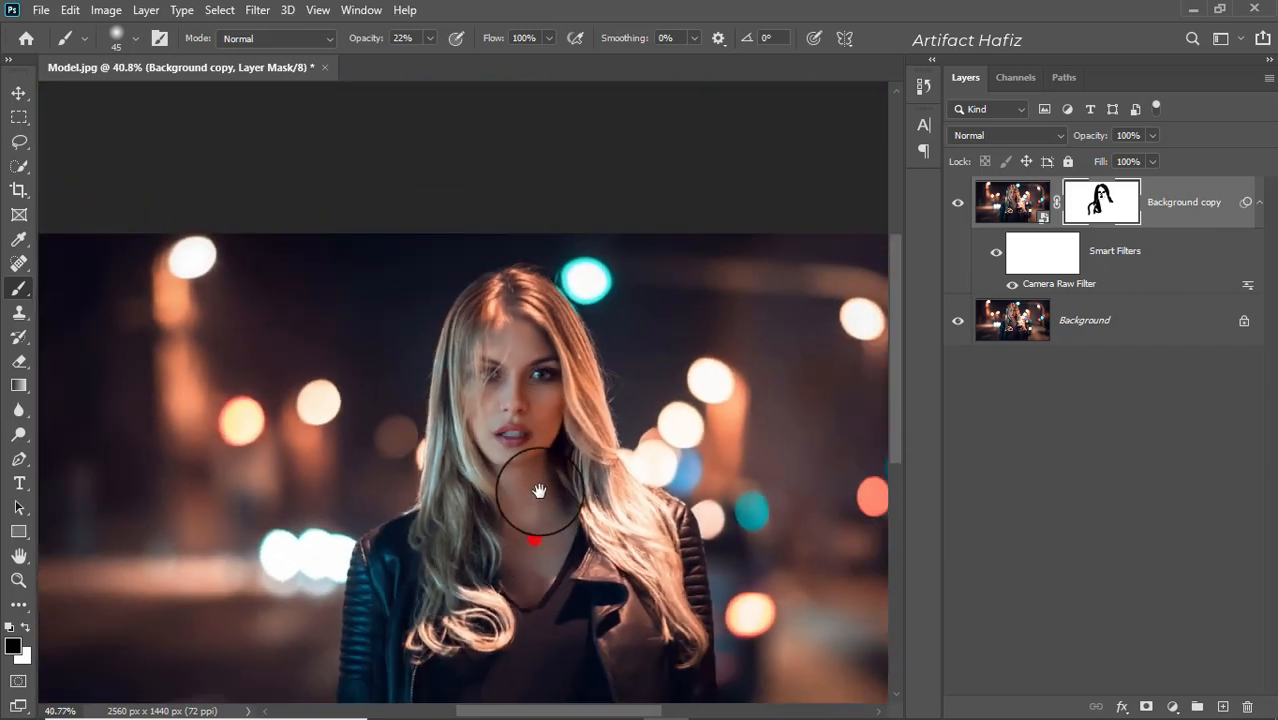
{"action": "left_click_drag", "start_coordinate": [538, 509], "coordinate": [528, 391]}
{"action": "key", "text": "bracketright"}
{"action": "key", "text": "bracketright"}
{"action": "key", "text": "bracketright"}
{"action": "key", "text": "bracketright"}
{"action": "key", "text": "bracketright"}
{"action": "key", "text": "bracketright"}
{"action": "key", "text": "bracketright"}
{"action": "key", "text": "bracketright"}
{"action": "key", "text": "bracketright"}
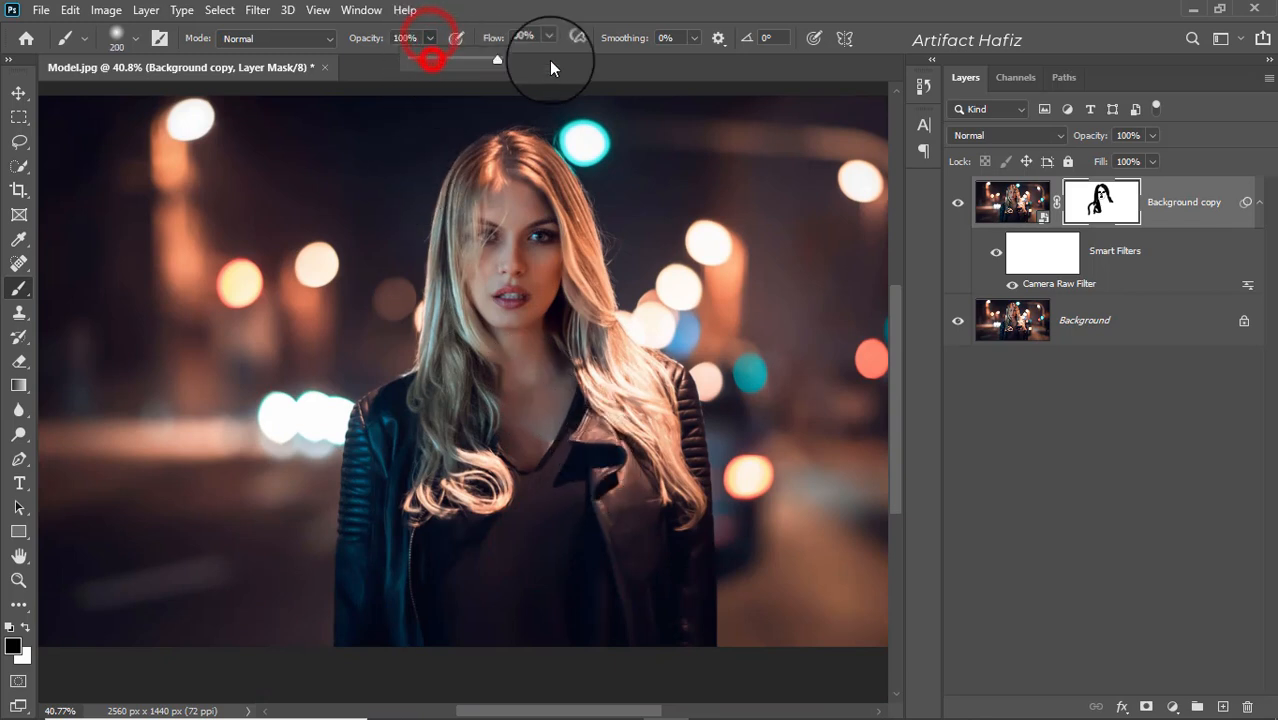
{"action": "left_click", "coordinate": [610, 478]}
{"action": "left_click", "coordinate": [408, 521]}
{"action": "left_click", "coordinate": [503, 615]}
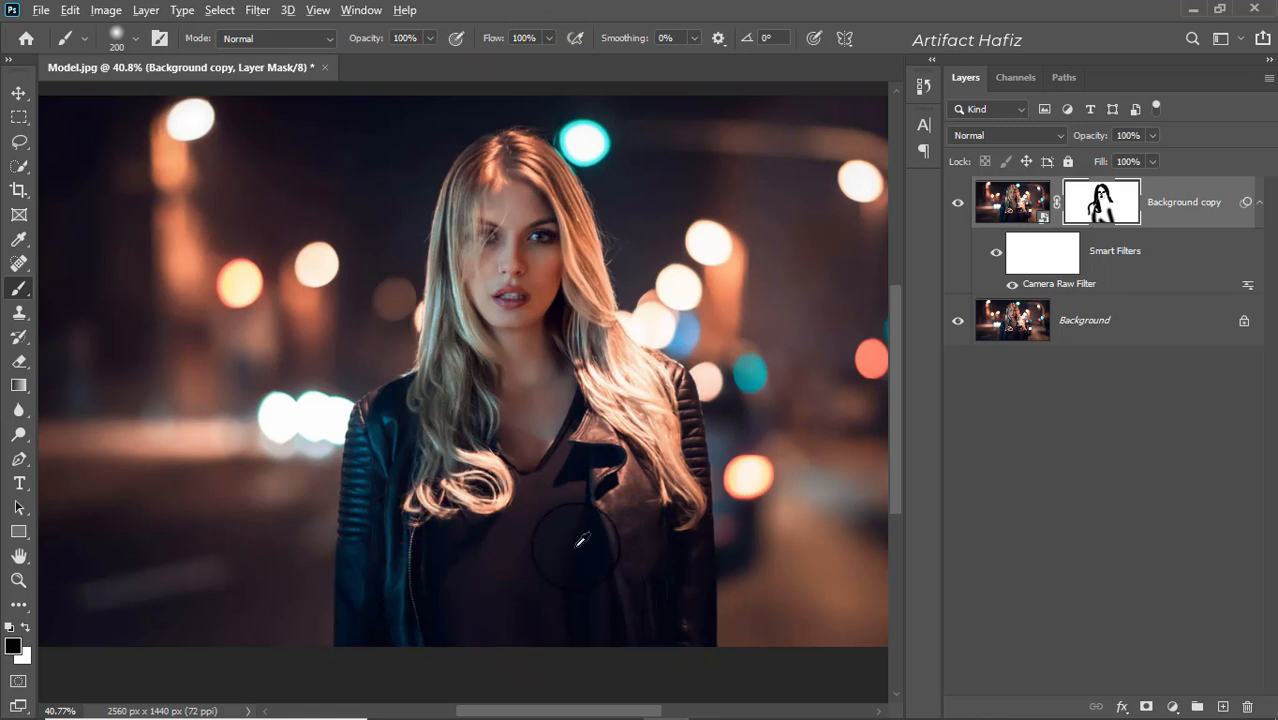
{"action": "scroll", "coordinate": [580, 540], "scroll_direction": "down", "scroll_amount": 3}
{"action": "scroll", "coordinate": [533, 485], "scroll_direction": "up", "scroll_amount": 3}
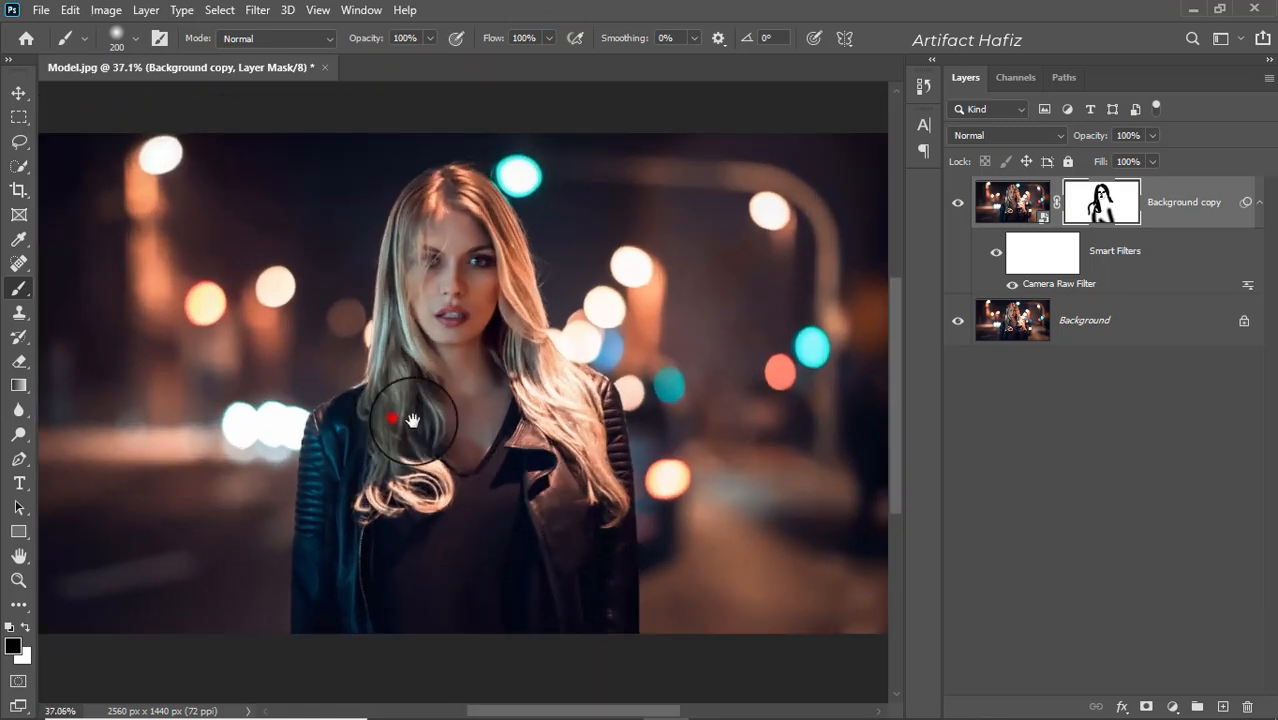
{"action": "scroll", "coordinate": [394, 410], "scroll_direction": "up", "scroll_amount": 2}
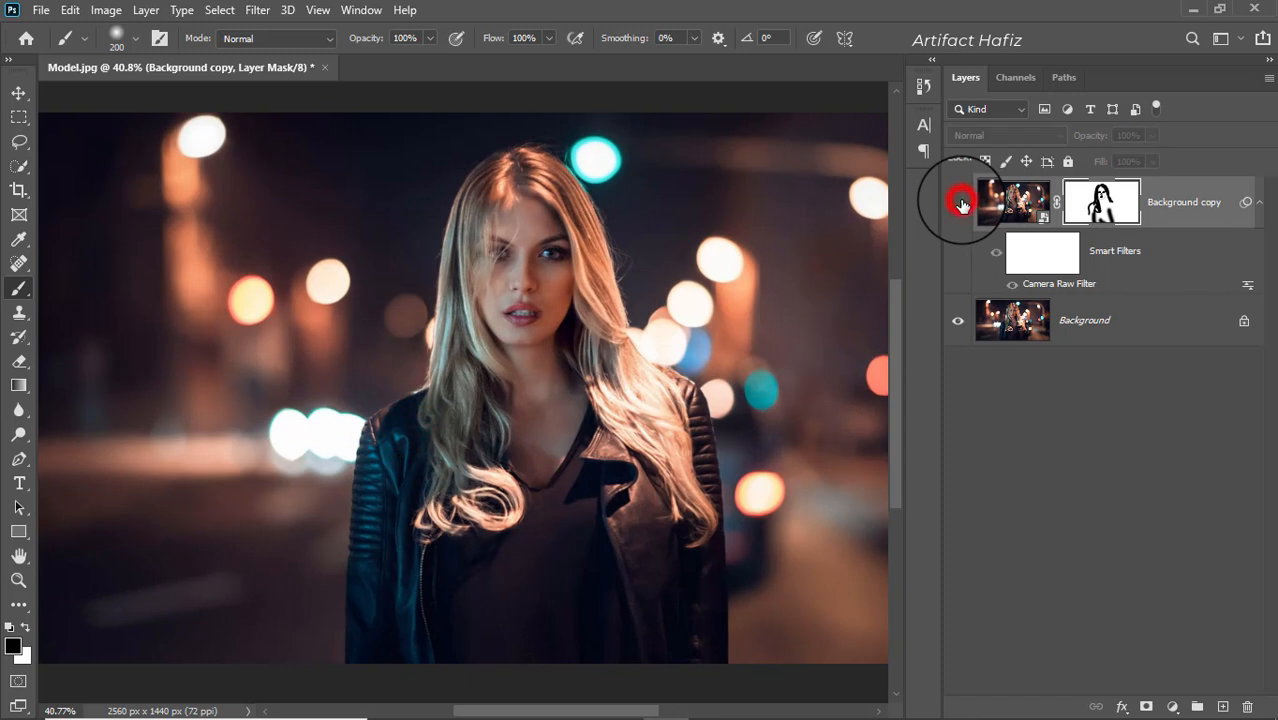
Step: Add a Curves adjustment above Background copy with a slight S-curve that lifts highlights and darkens shadows, and compare before and after
{"action": "left_click", "coordinate": [1165, 204]}
{"action": "left_click", "coordinate": [1175, 706]}
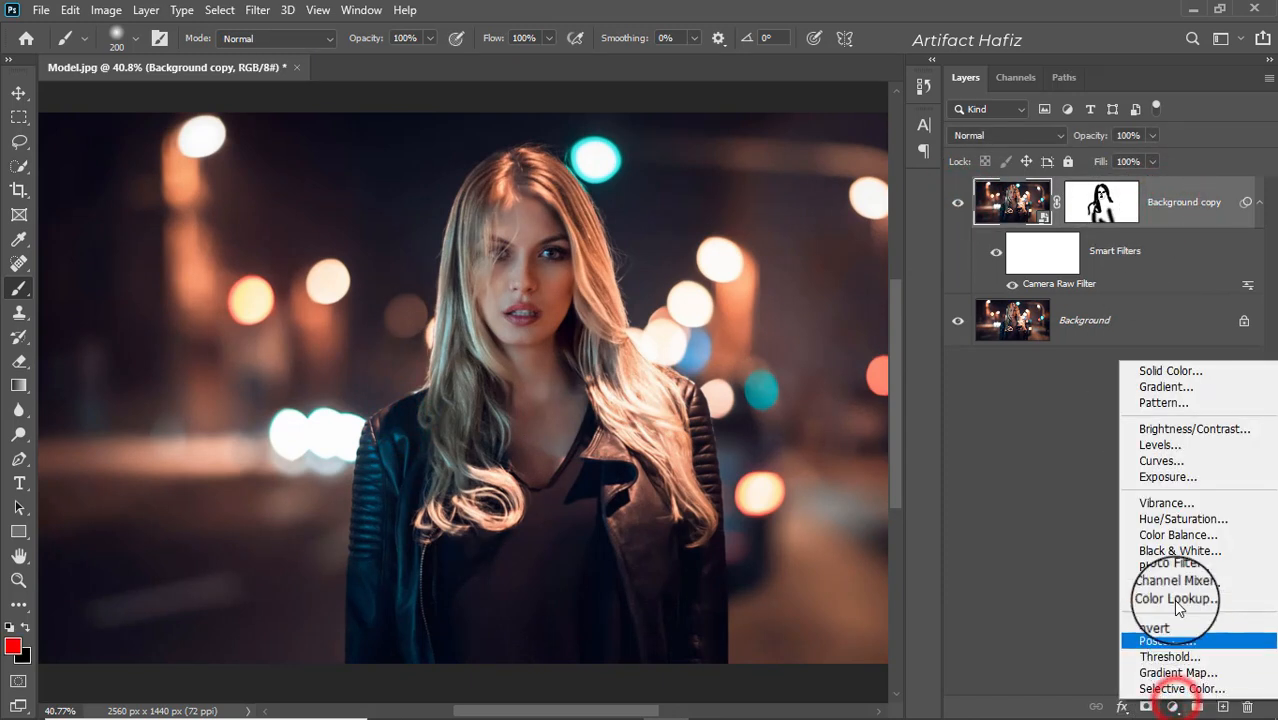
{"action": "left_click", "coordinate": [1175, 462]}
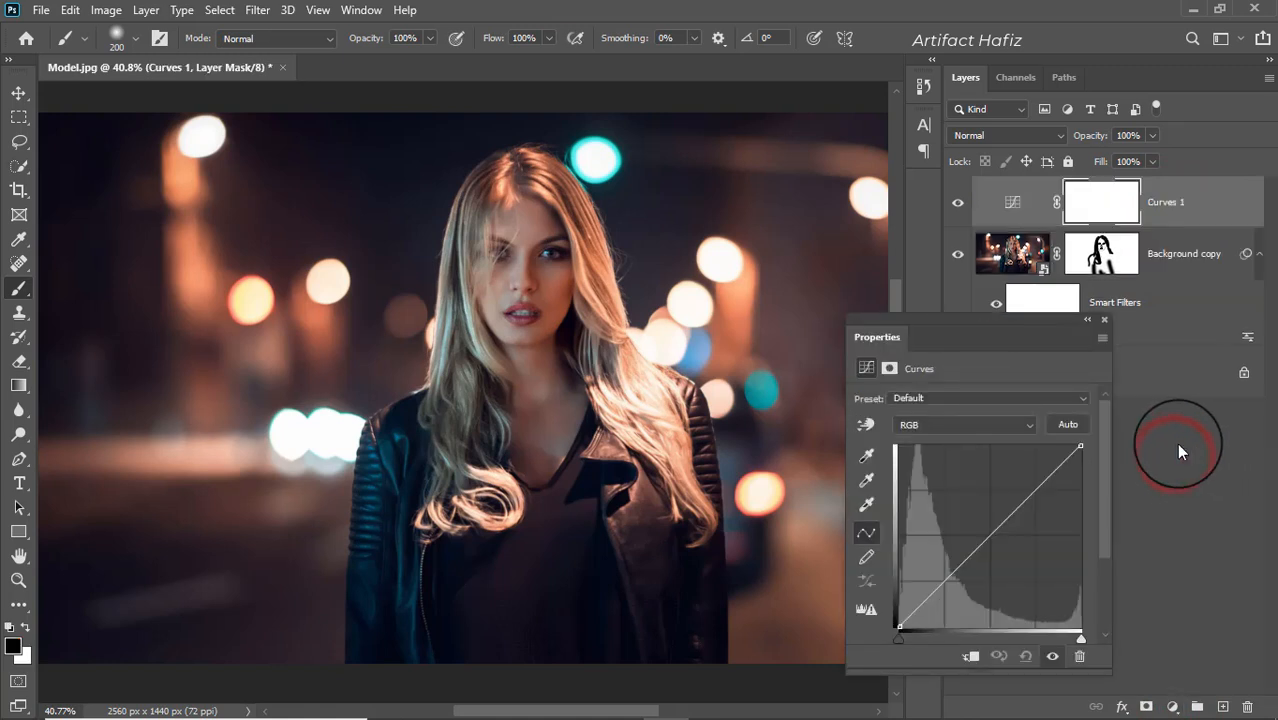
{"action": "left_click", "coordinate": [944, 585]}
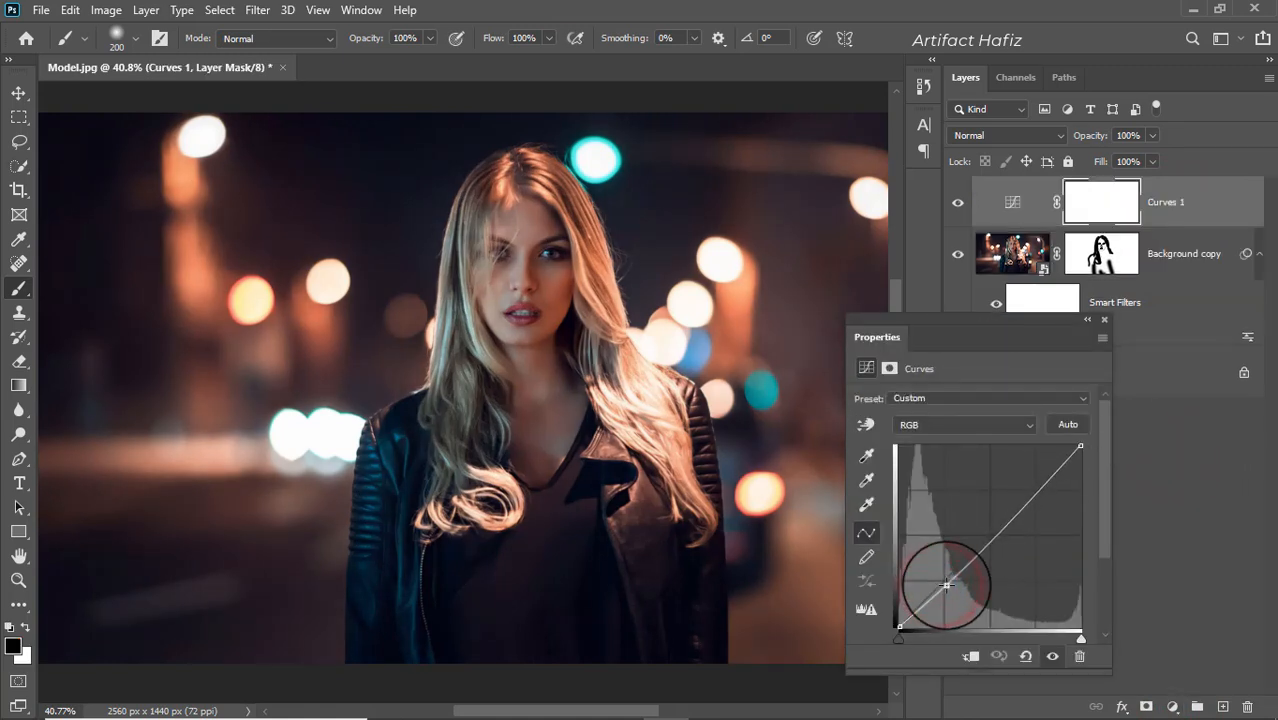
{"action": "left_click_drag", "start_coordinate": [1034, 494], "coordinate": [1036, 486]}
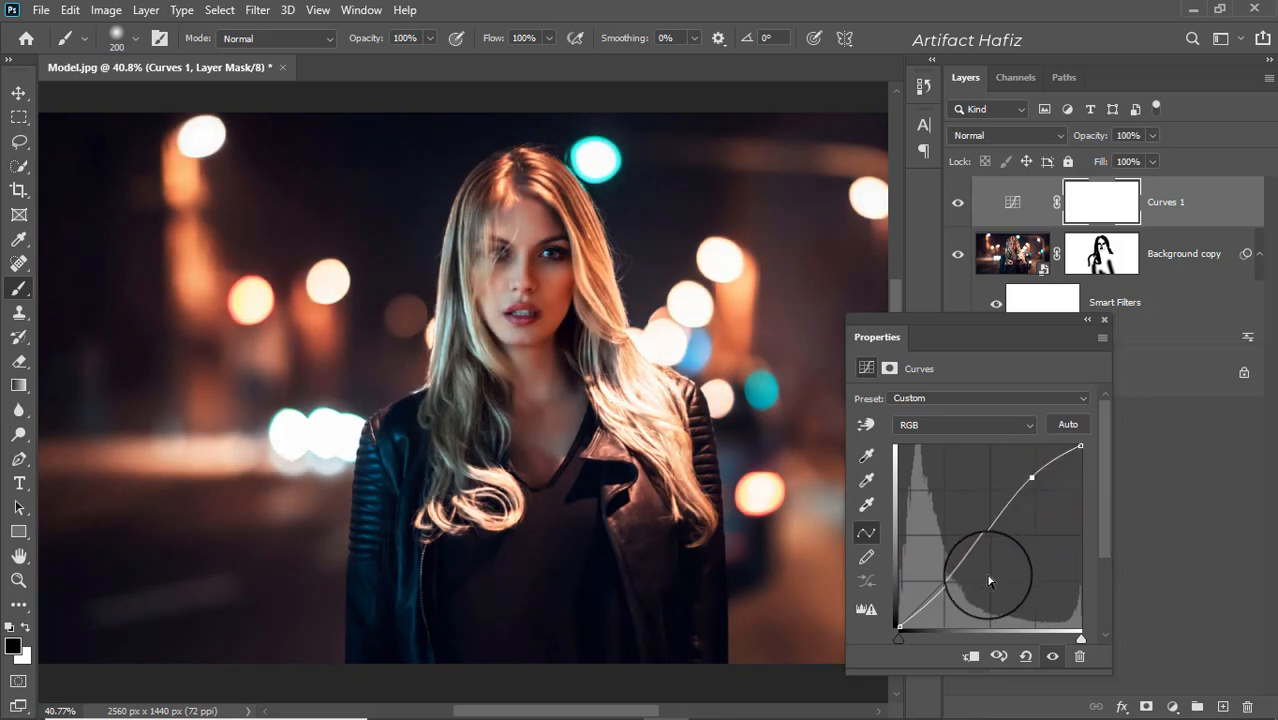
{"action": "left_click_drag", "start_coordinate": [945, 585], "coordinate": [945, 590]}
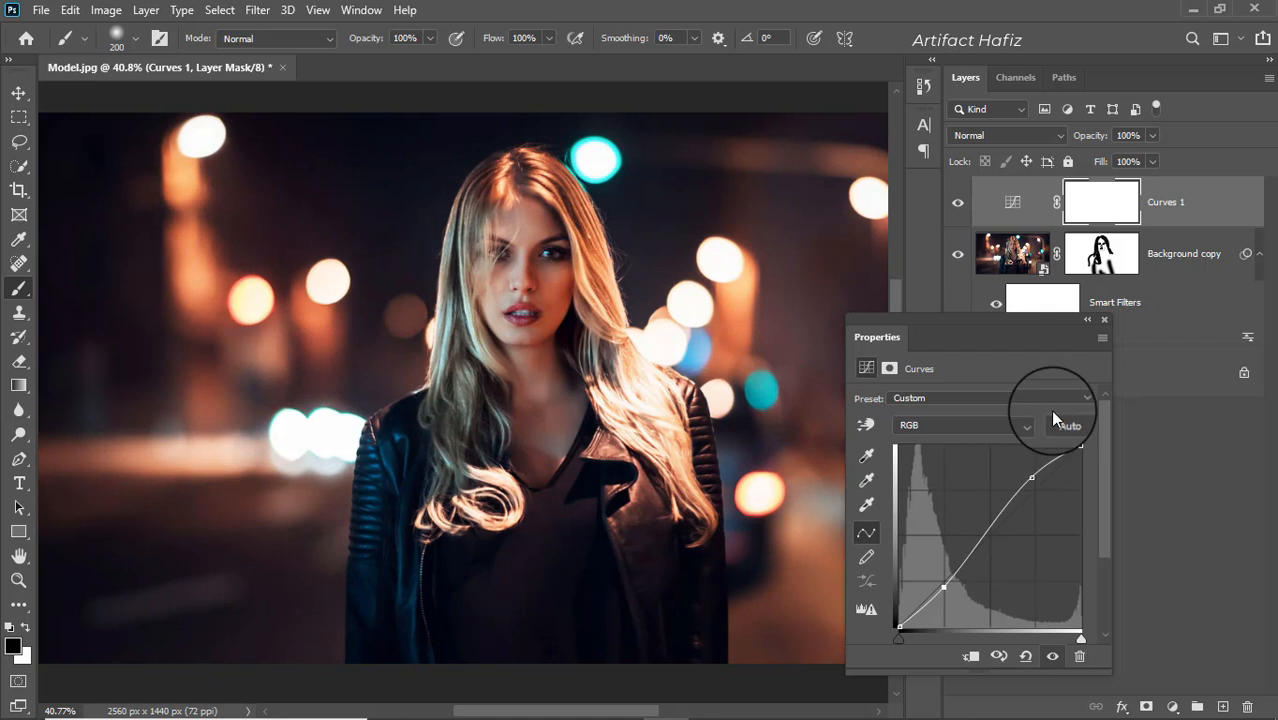
{"action": "left_click", "coordinate": [1104, 319]}
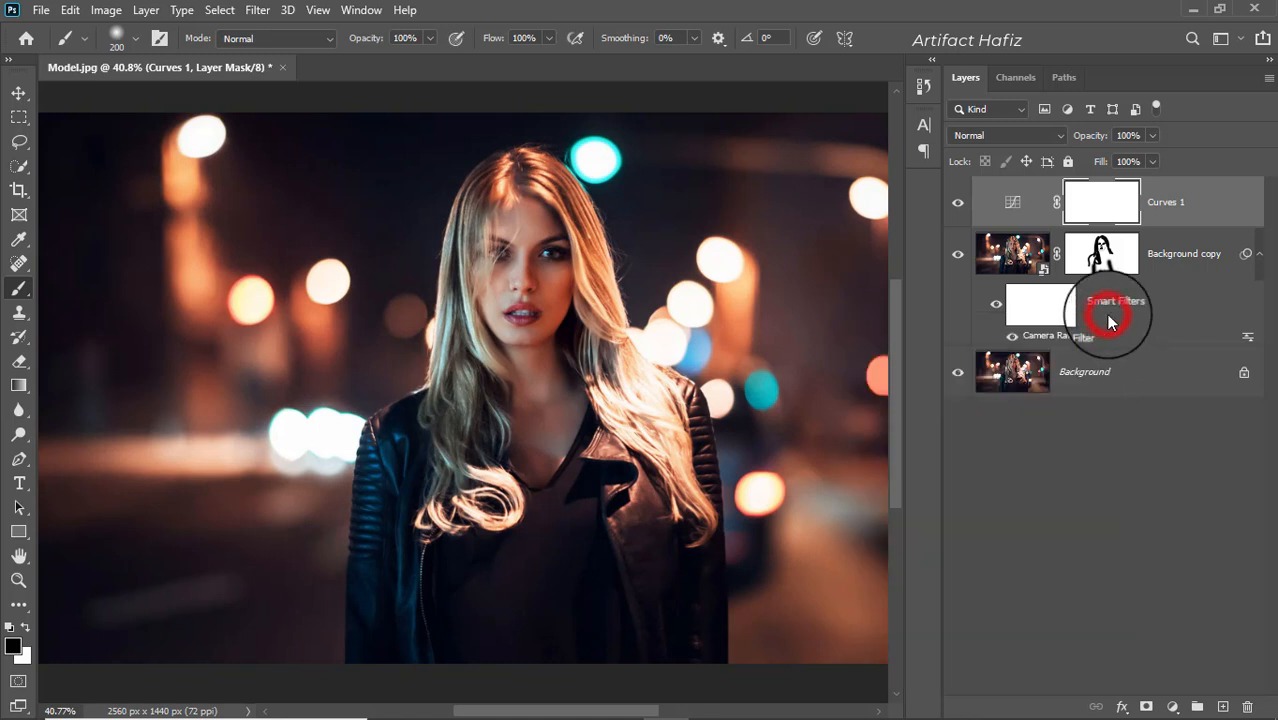
{"action": "left_click", "coordinate": [958, 204]}
{"action": "left_click", "coordinate": [958, 204]}
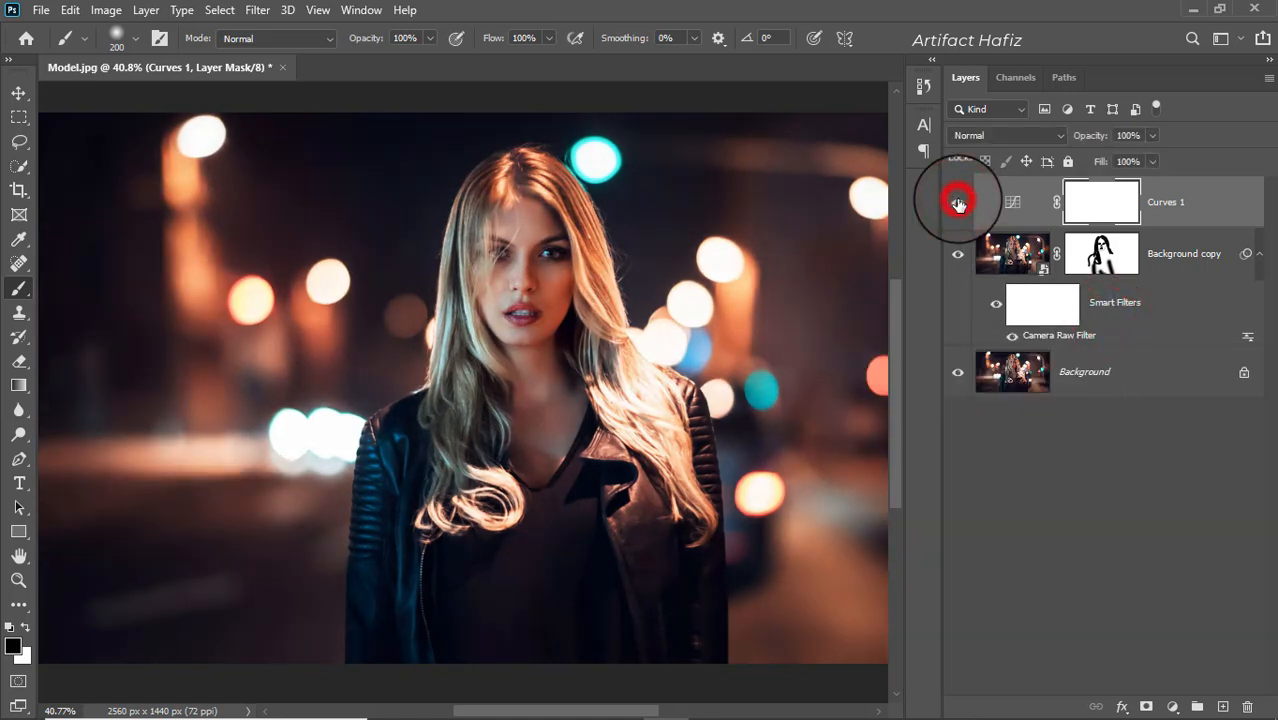
Step: Invert the Curves 1 layer mask to black
{"action": "left_click", "coordinate": [1204, 192]}
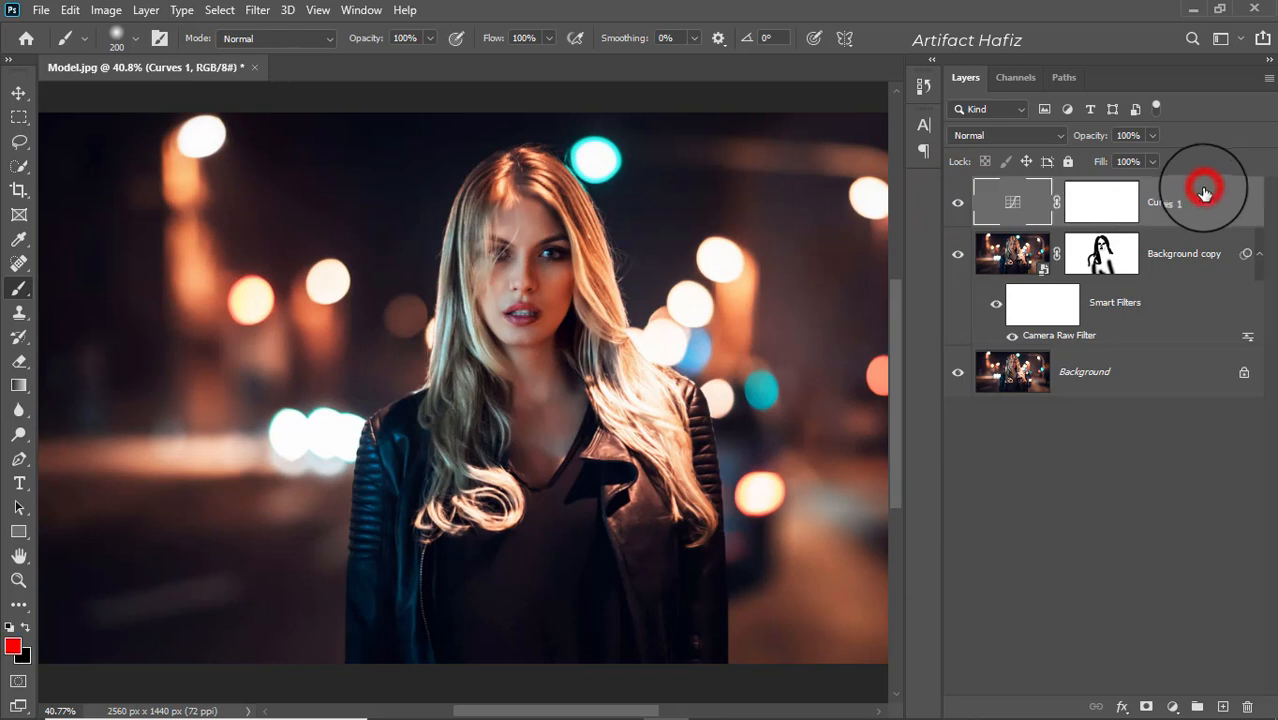
{"action": "left_click", "coordinate": [1102, 200]}
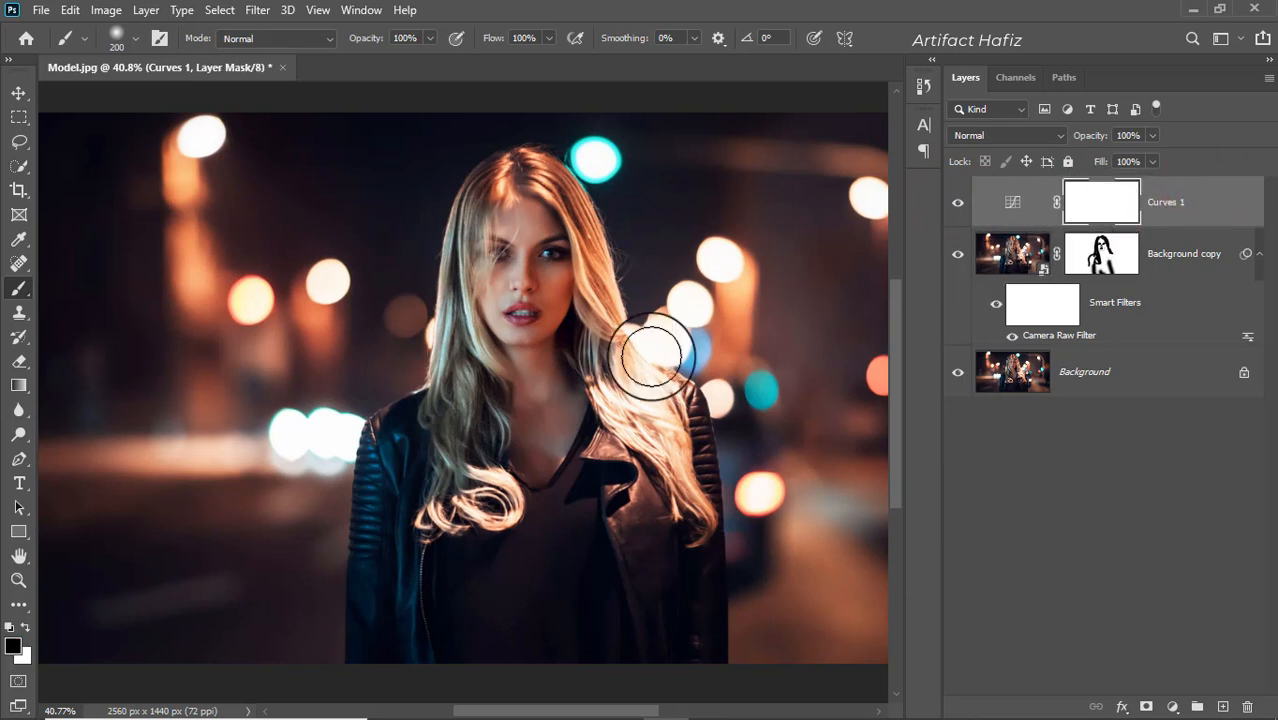
{"action": "key", "text": "ctrl+i"}
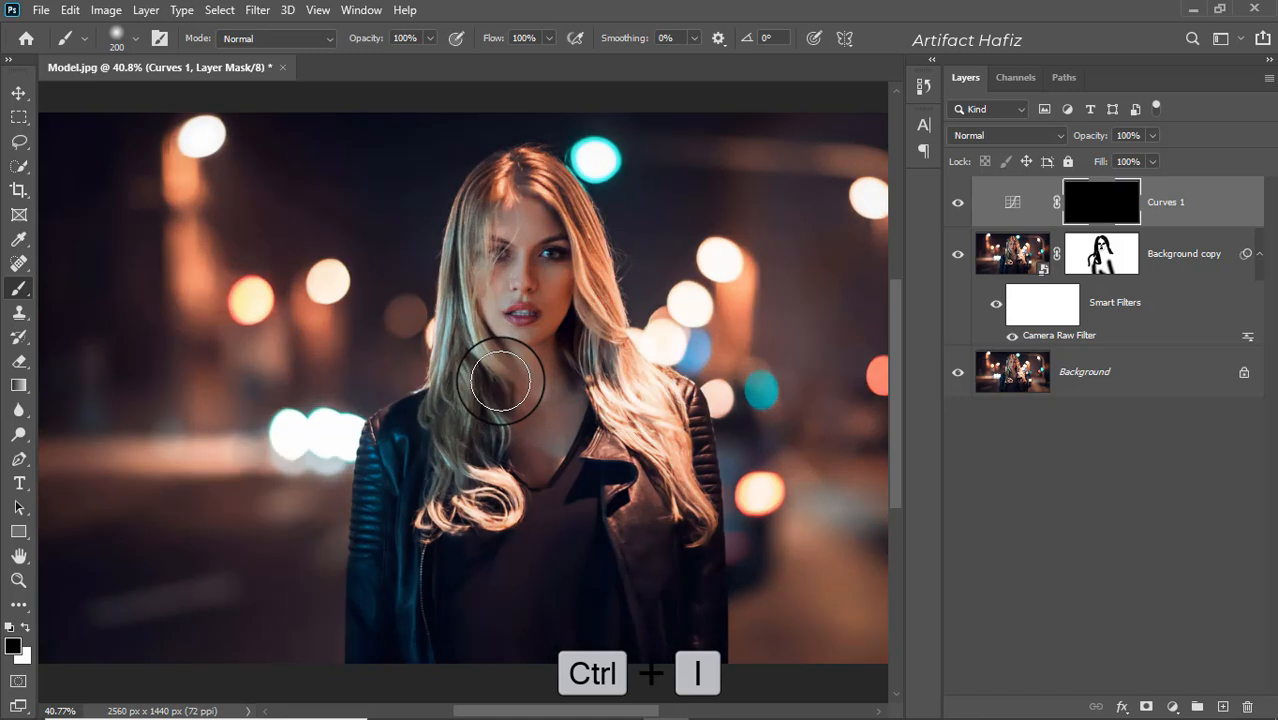
Step: Paint white on the Curves 1 mask over the face, neck and chest with a 200 px brush, and compare before and after
{"action": "left_click", "coordinate": [19, 289]}
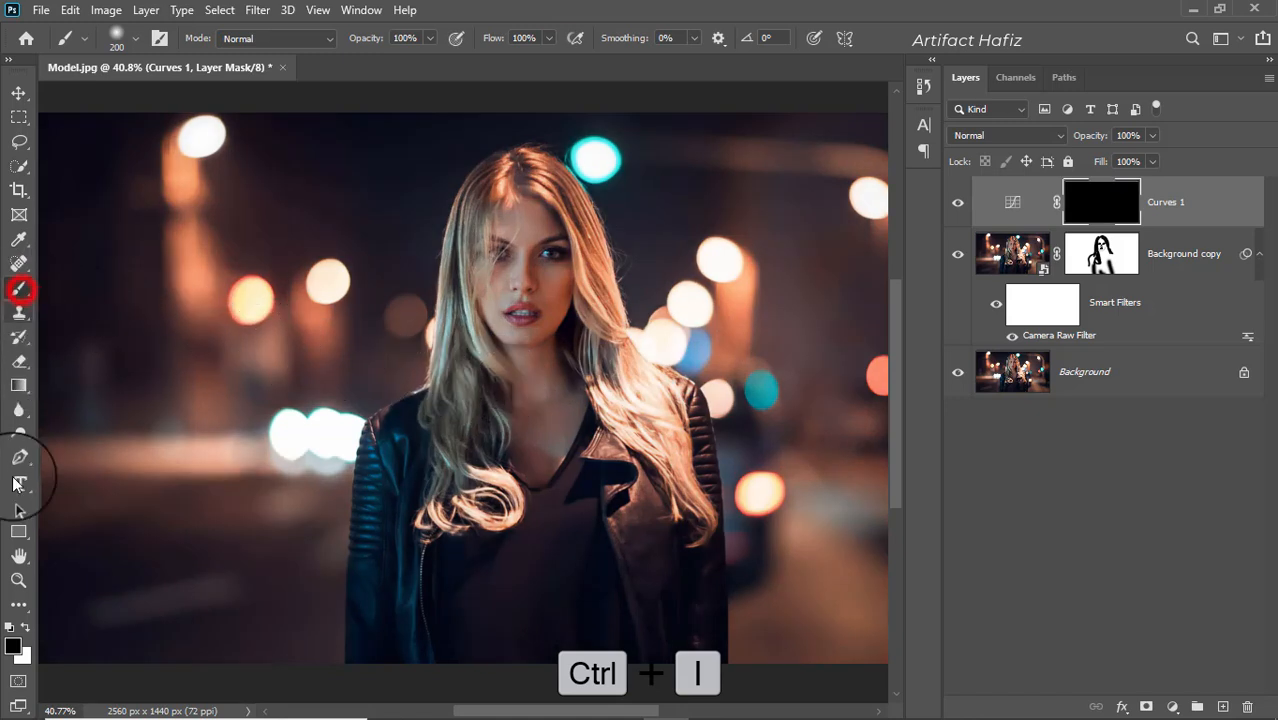
{"action": "left_click", "coordinate": [25, 627]}
{"action": "left_click_drag", "start_coordinate": [466, 234], "coordinate": [528, 245]}
{"action": "left_click_drag", "start_coordinate": [534, 351], "coordinate": [505, 339]}
{"action": "left_click_drag", "start_coordinate": [525, 209], "coordinate": [533, 479]}
{"action": "mouse_move", "coordinate": [549, 374]}
{"action": "left_mouse_down"}
{"action": "mouse_move", "coordinate": [543, 415]}
{"action": "mouse_move", "coordinate": [519, 192]}
{"action": "mouse_move", "coordinate": [552, 225]}
{"action": "mouse_move", "coordinate": [560, 283]}
{"action": "mouse_move", "coordinate": [506, 207]}
{"action": "mouse_move", "coordinate": [491, 263]}
{"action": "mouse_move", "coordinate": [503, 423]}
{"action": "mouse_move", "coordinate": [531, 345]}
{"action": "mouse_move", "coordinate": [571, 320]}
{"action": "mouse_move", "coordinate": [556, 400]}
{"action": "left_mouse_up"}
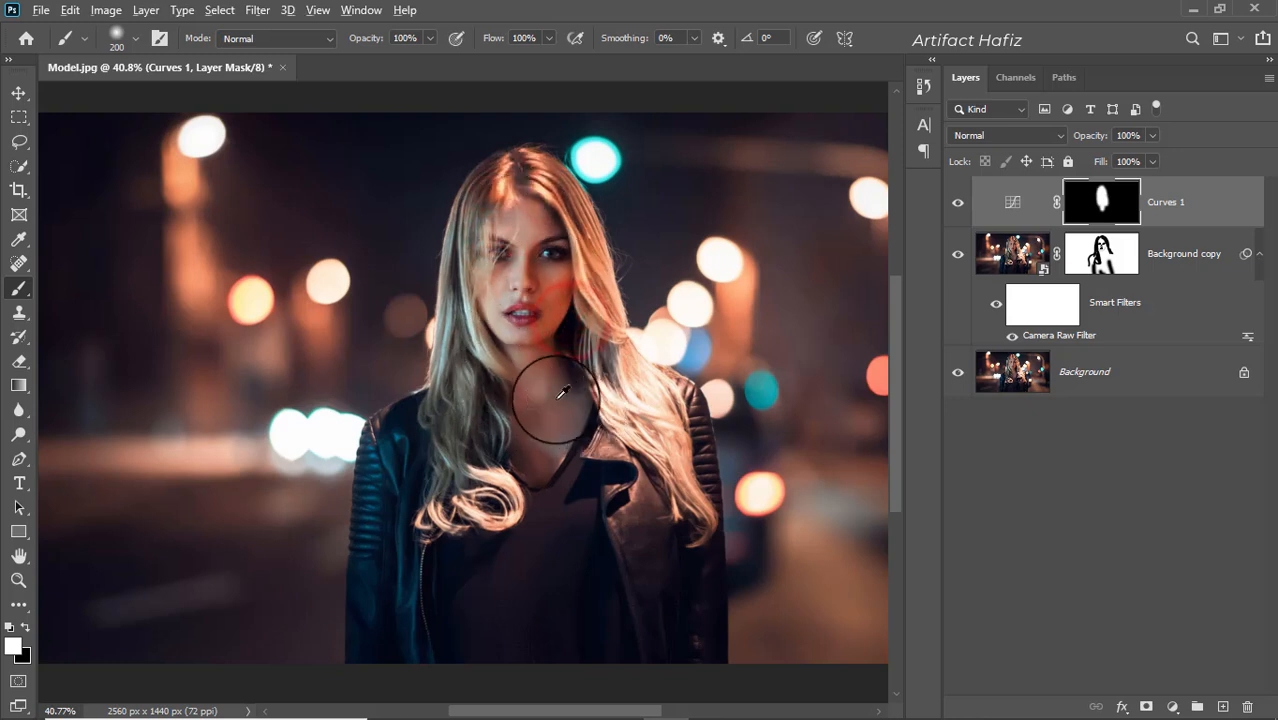
{"action": "scroll", "coordinate": [561, 393], "scroll_direction": "down", "scroll_amount": 2}
{"action": "left_click", "coordinate": [958, 203]}
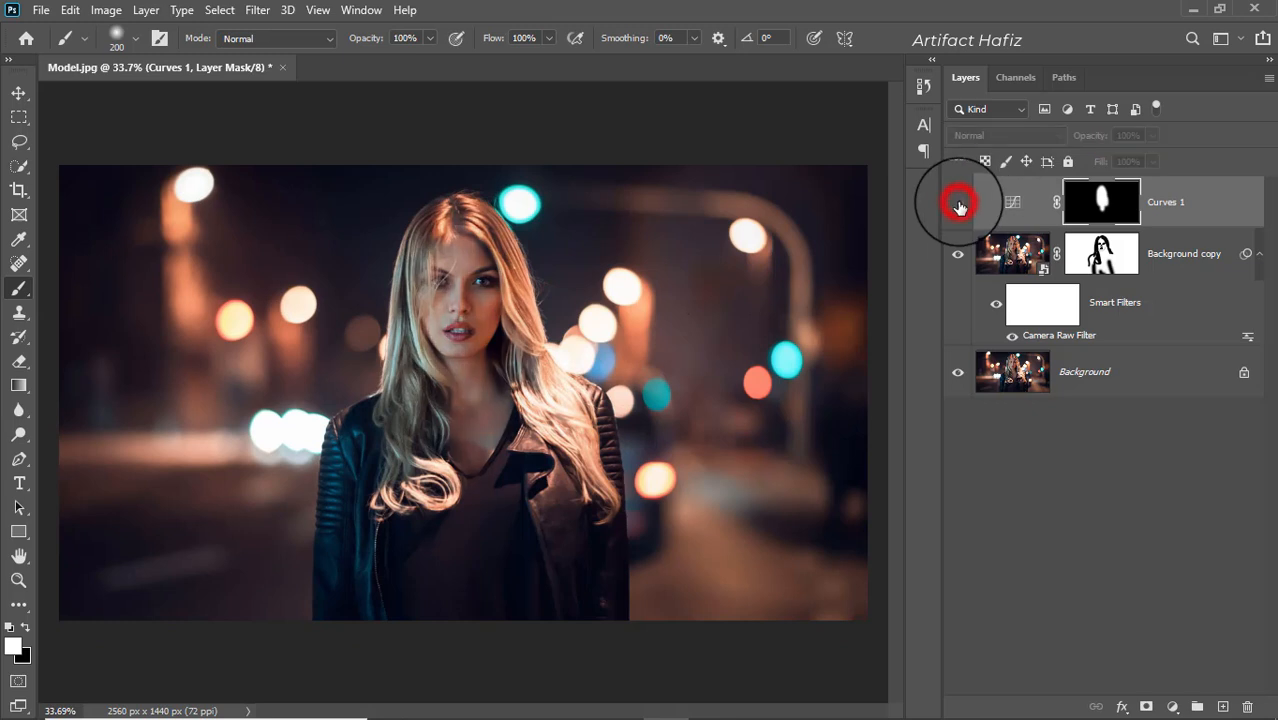
{"action": "left_click", "coordinate": [959, 205]}
{"action": "scroll", "coordinate": [562, 347], "scroll_direction": "up", "scroll_amount": 1}
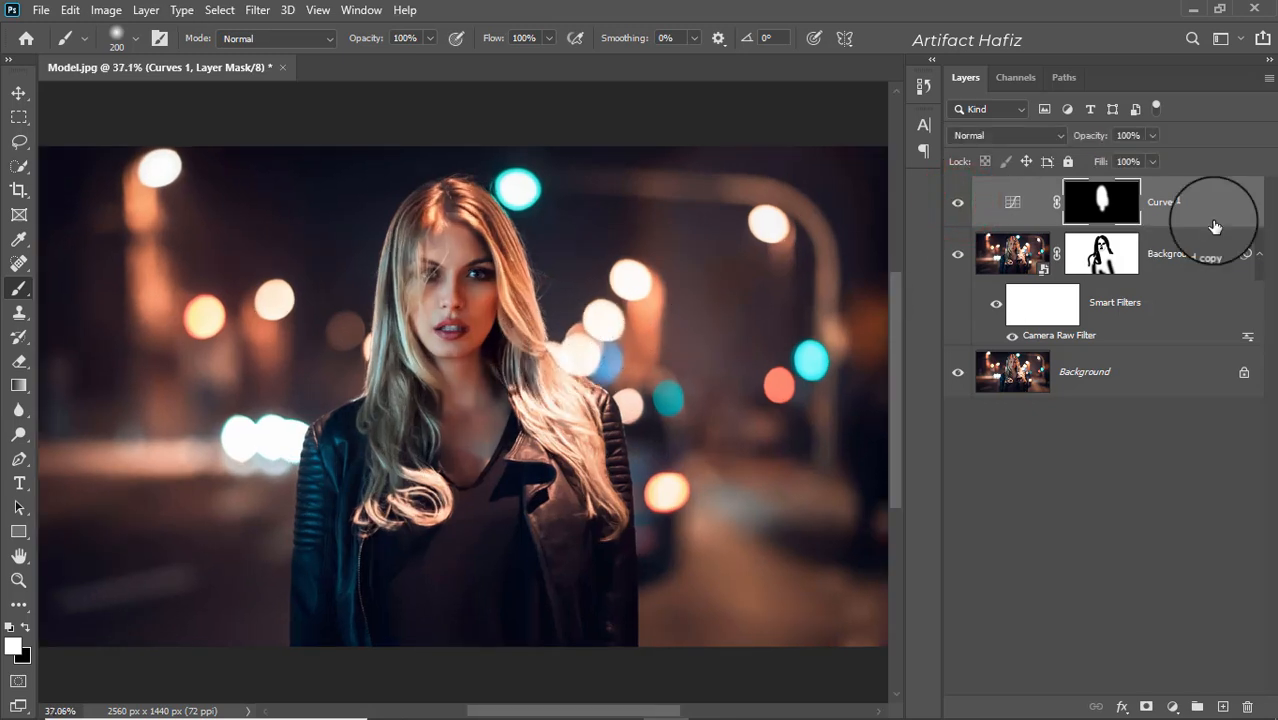
Step: Set the Curves 1 layer's opacity to 89%
{"action": "left_click", "coordinate": [1213, 215]}
{"action": "left_click", "coordinate": [1154, 135]}
{"action": "left_click_drag", "start_coordinate": [1133, 162], "coordinate": [1146, 157]}
{"action": "left_click", "coordinate": [1172, 208]}
Step: Add a Levels adjustment on top of the layers with the black input level set to 4
{"action": "left_click", "coordinate": [1170, 703]}
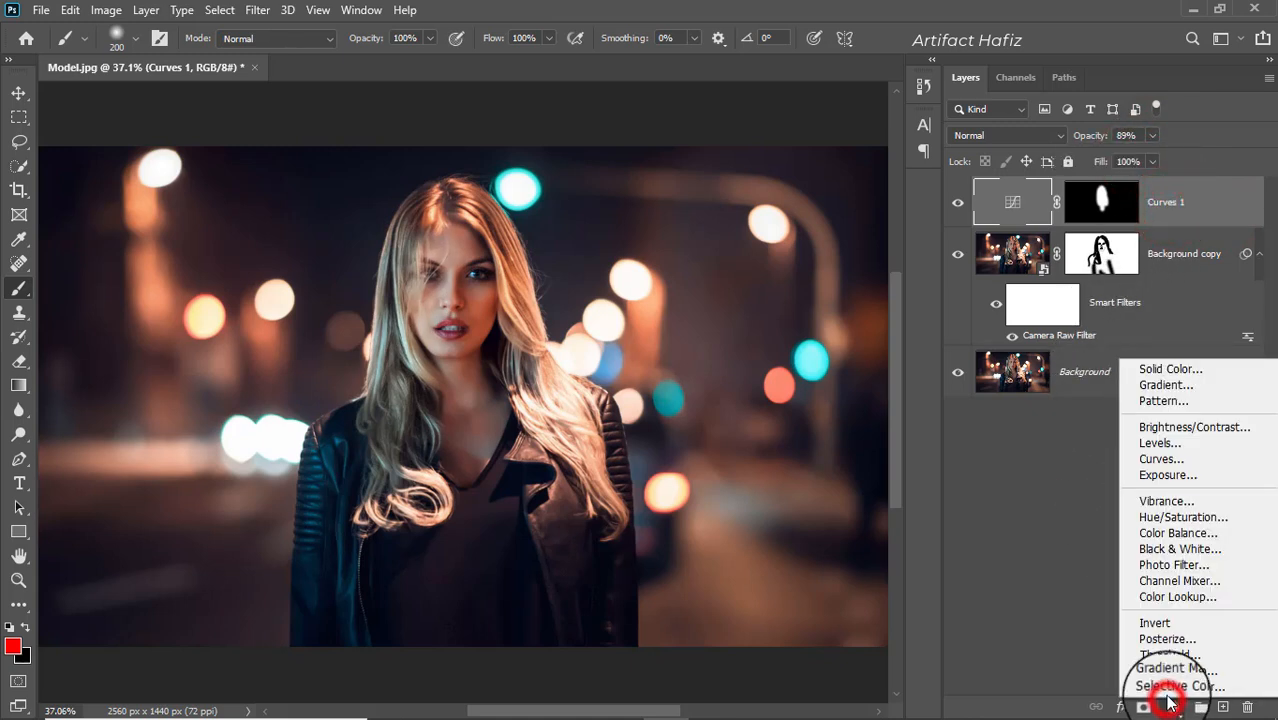
{"action": "left_click", "coordinate": [1157, 444]}
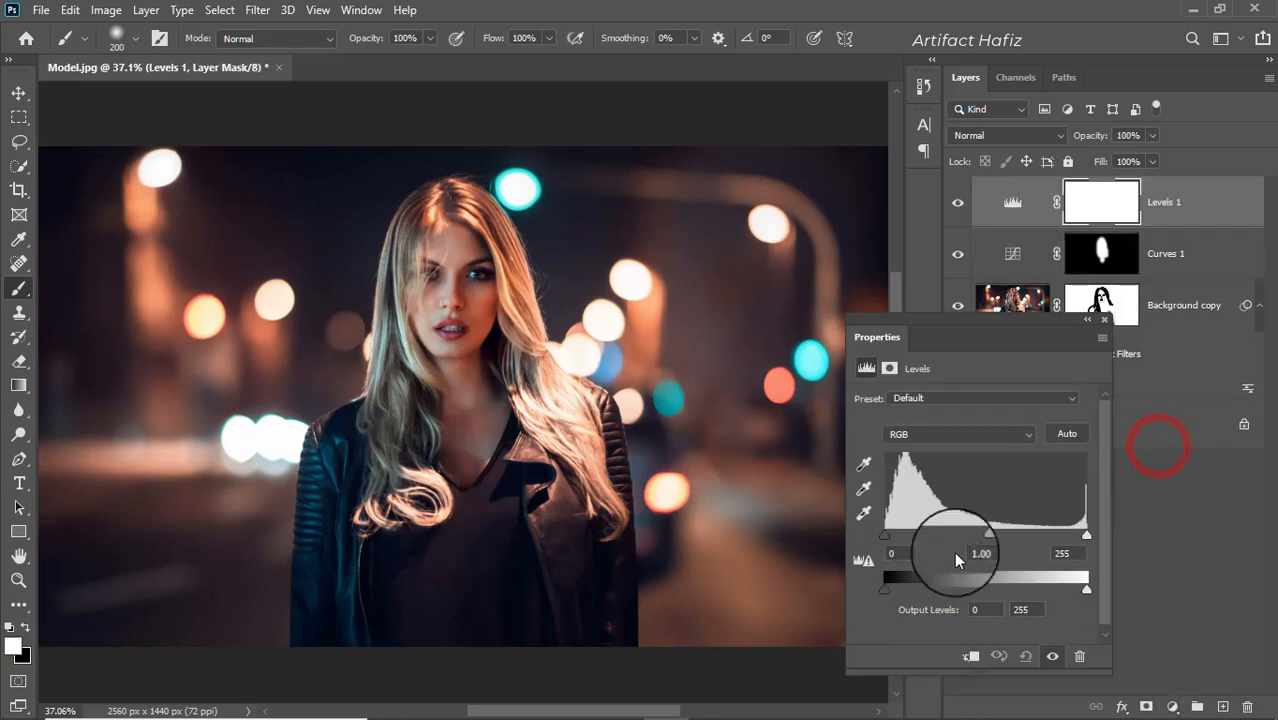
{"action": "left_click", "coordinate": [1087, 535]}
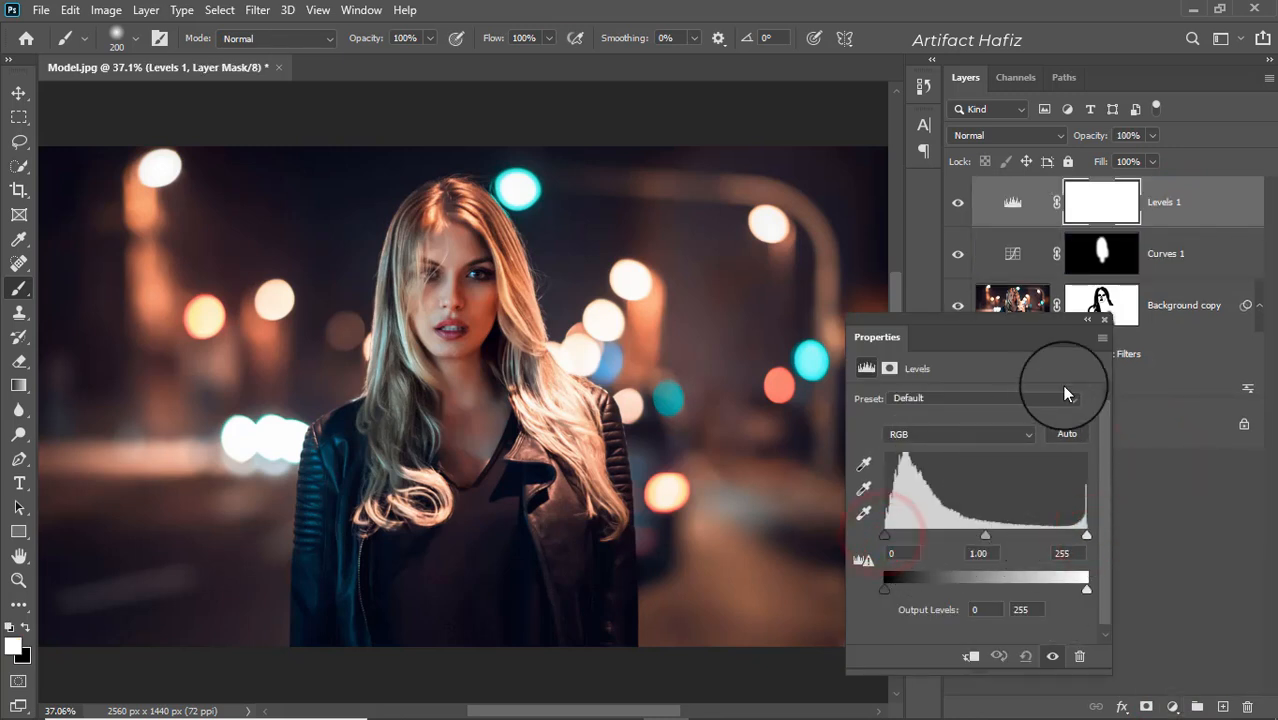
{"action": "left_click_drag", "start_coordinate": [884, 535], "coordinate": [887, 537]}
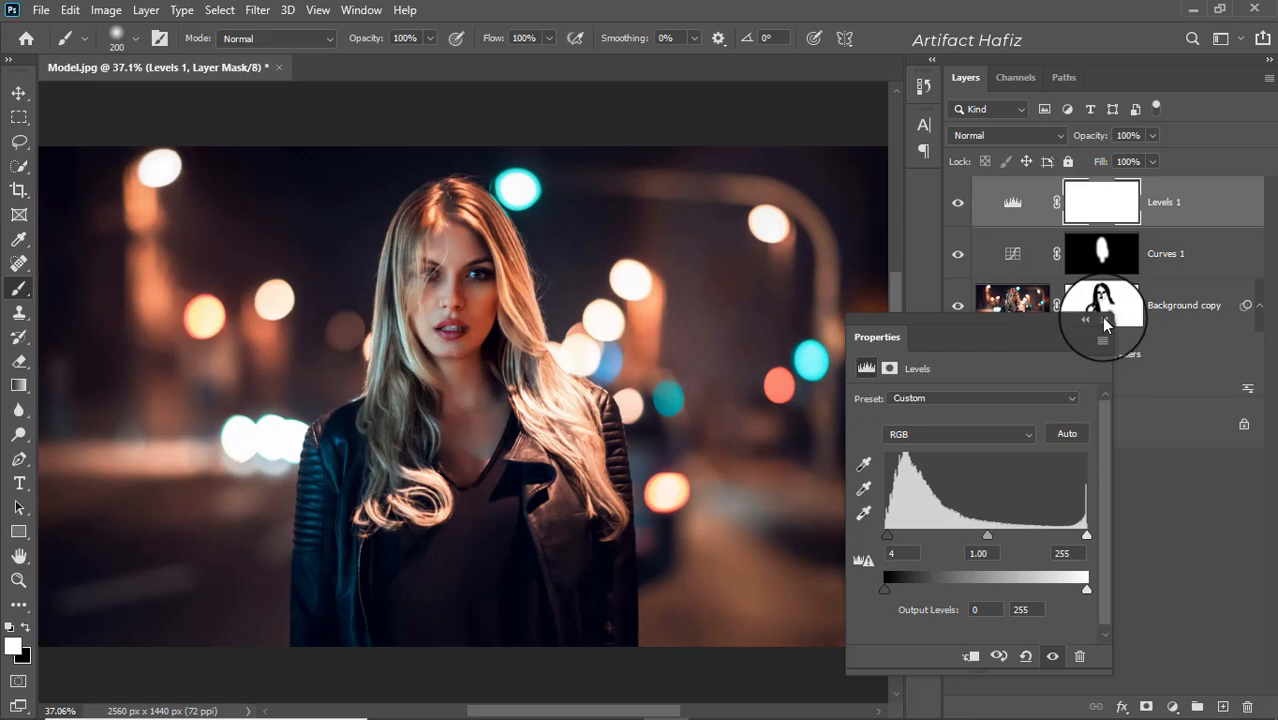
{"action": "left_click", "coordinate": [1170, 203]}
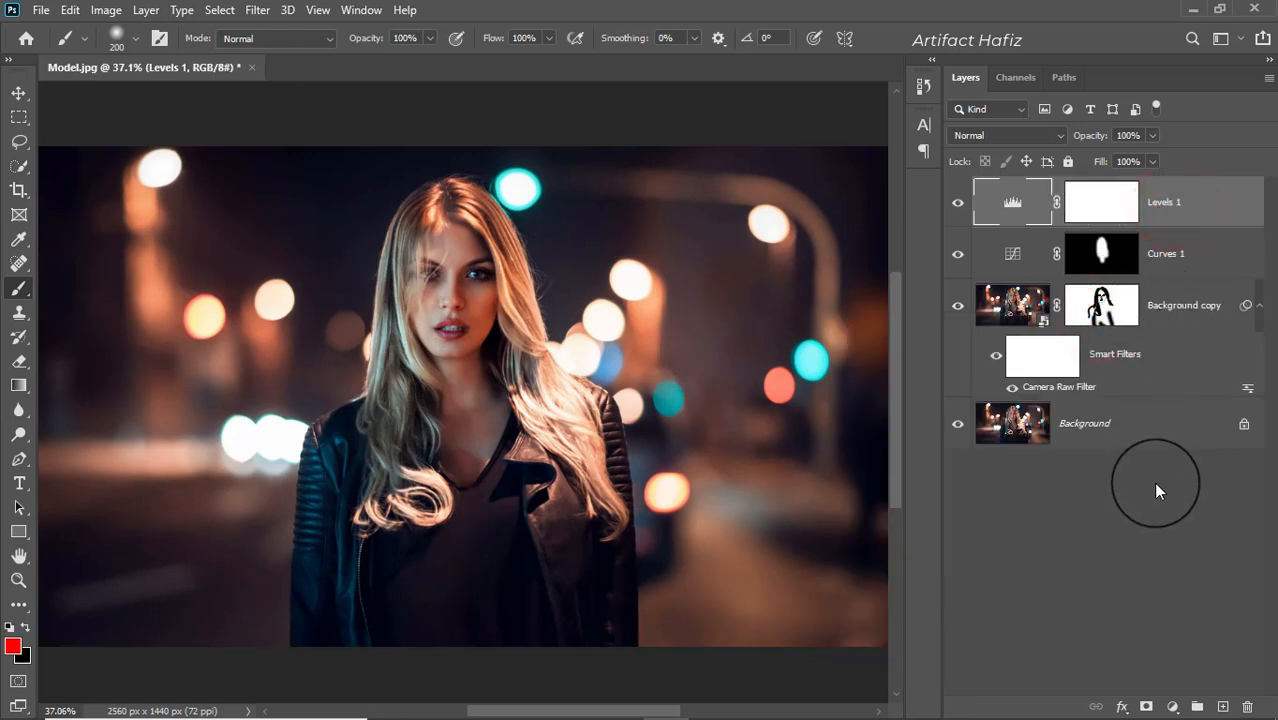
Step: Add a Color Lookup adjustment above the Levels layer using the Soft_Warming.look 3DLUT file
{"action": "left_click", "coordinate": [1171, 707]}
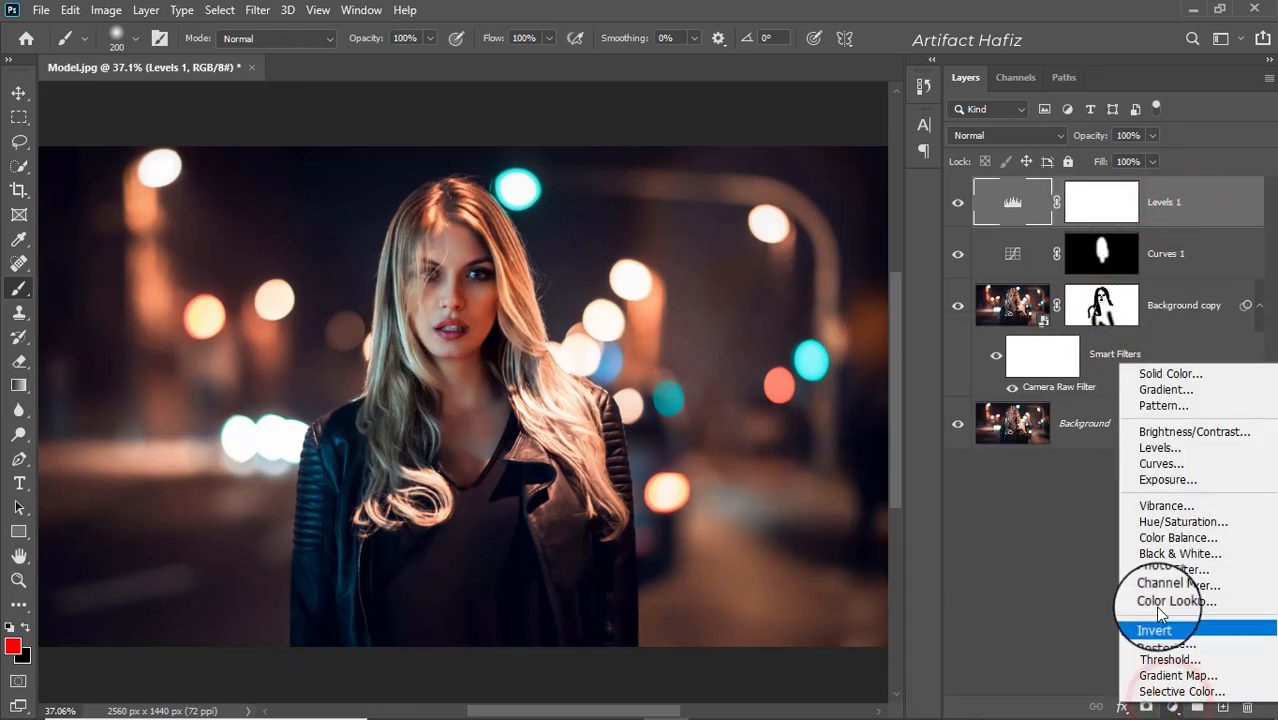
{"action": "left_click", "coordinate": [1165, 601]}
{"action": "left_click", "coordinate": [955, 398]}
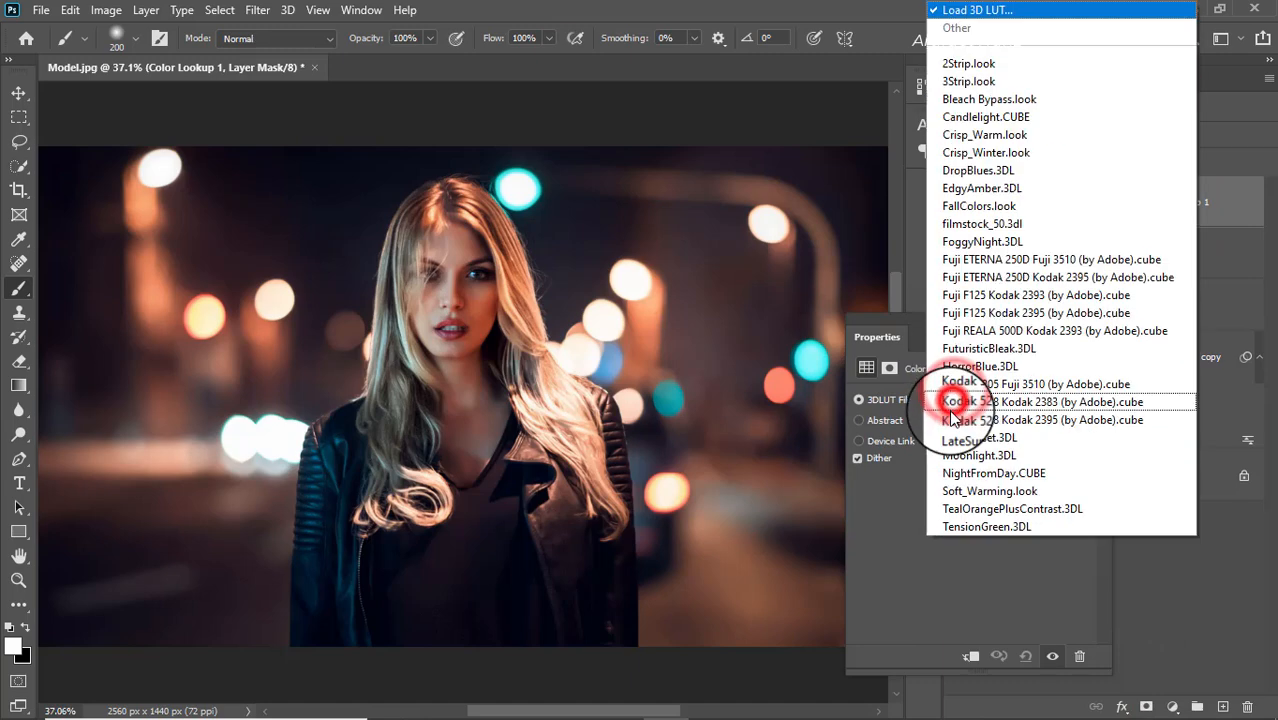
{"action": "left_click", "coordinate": [962, 491]}
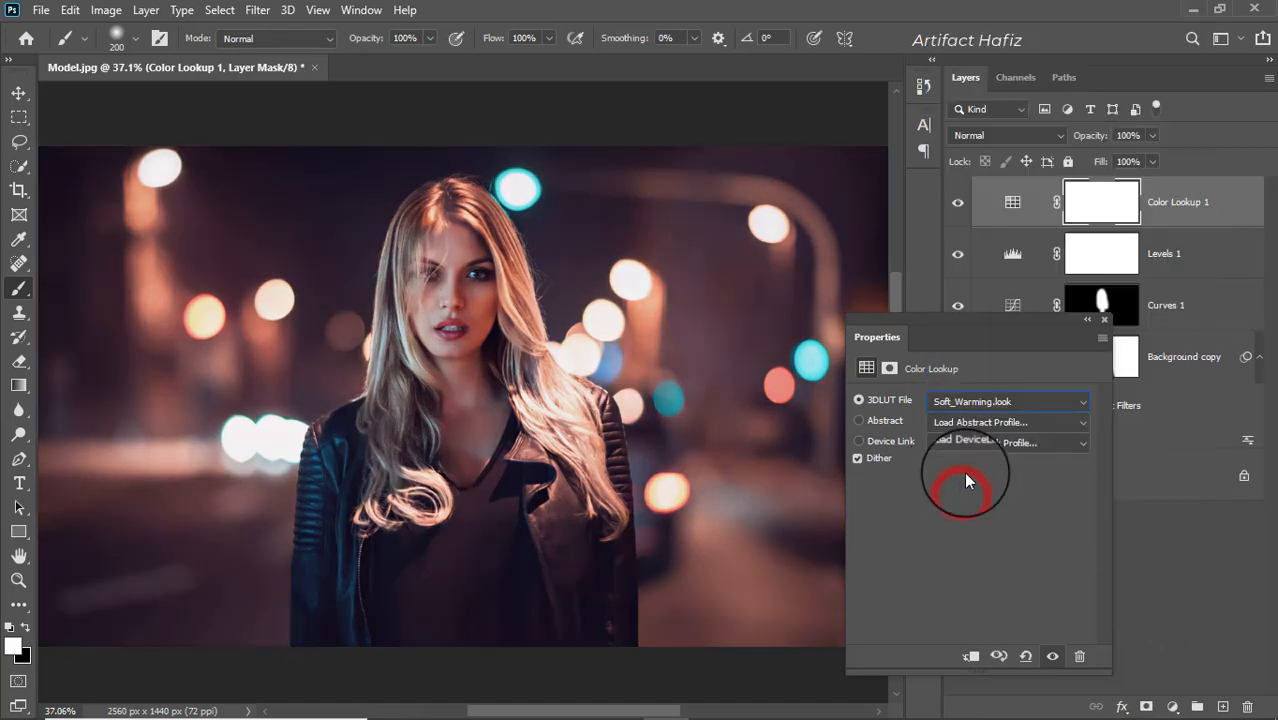
{"action": "left_click", "coordinate": [1104, 319]}
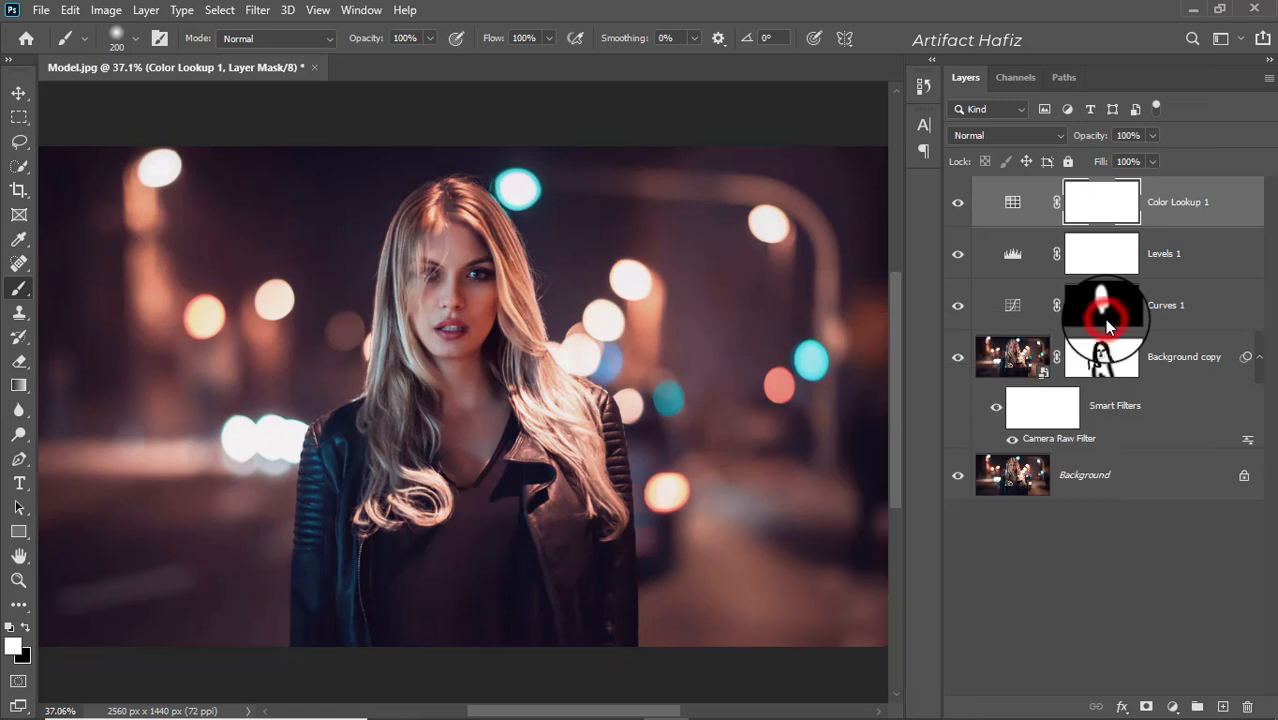
Step: Set the Color Lookup 1 layer's opacity to 14%
{"action": "left_click", "coordinate": [1205, 200]}
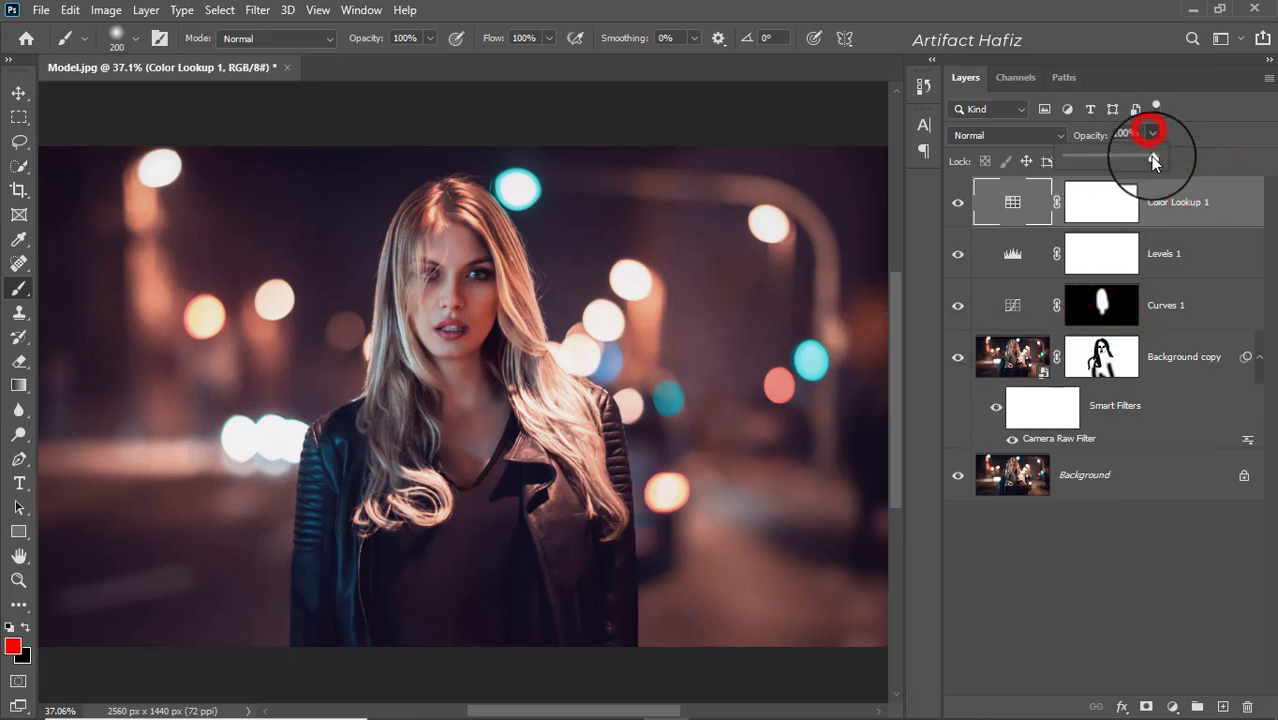
{"action": "left_click_drag", "start_coordinate": [1093, 162], "coordinate": [1077, 162]}
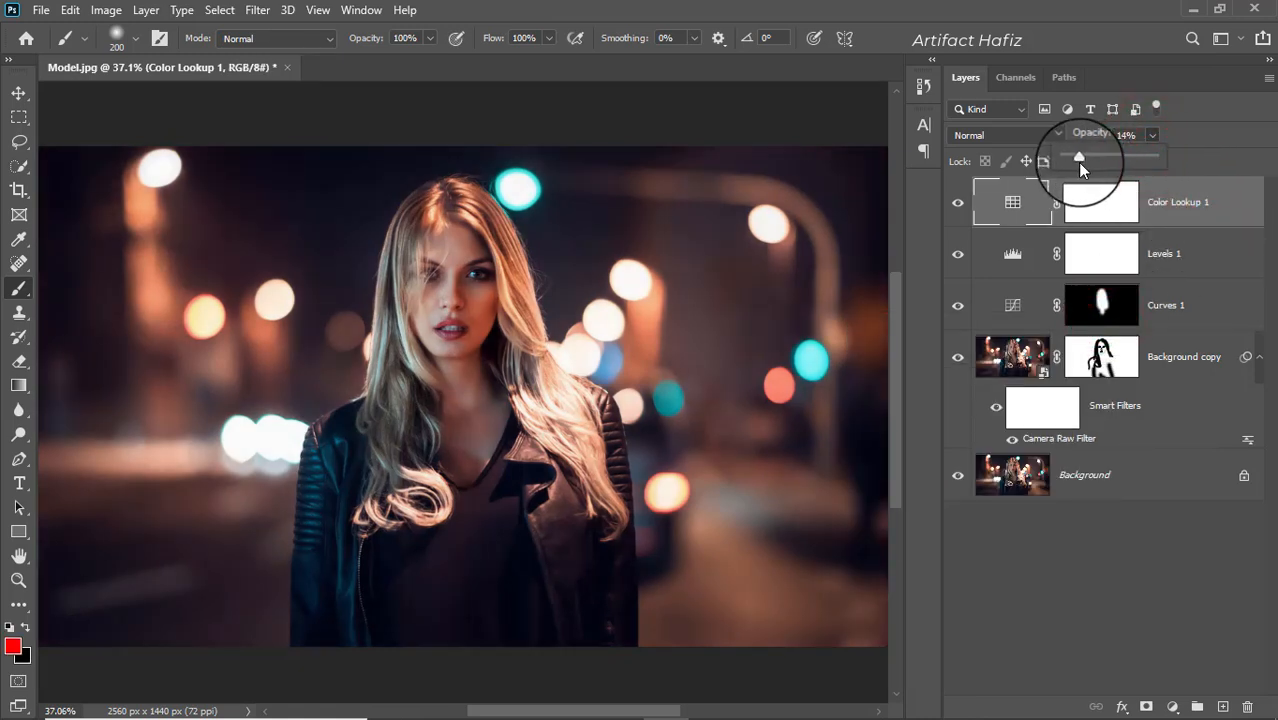
{"action": "left_click", "coordinate": [1172, 201]}
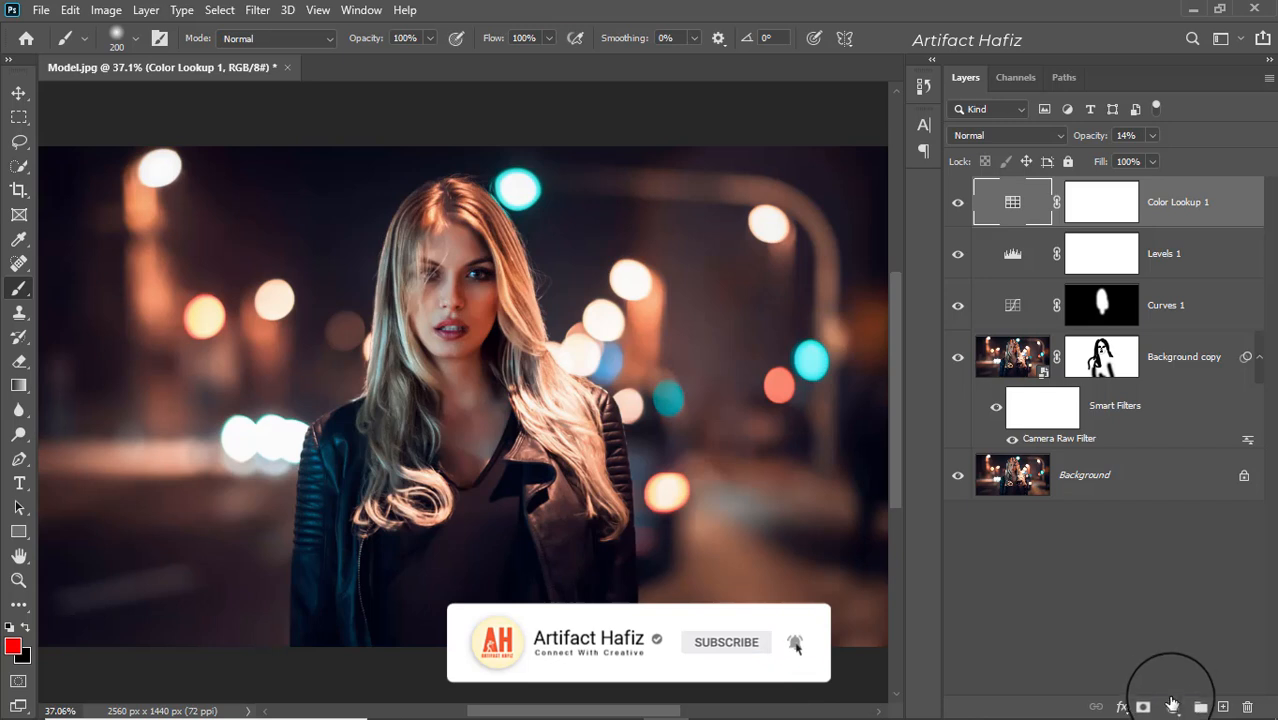
Step: Add a Color Balance adjustment above the Color Lookup layer and adjust the colour sliders for its midtones
{"action": "left_click", "coordinate": [1172, 706]}
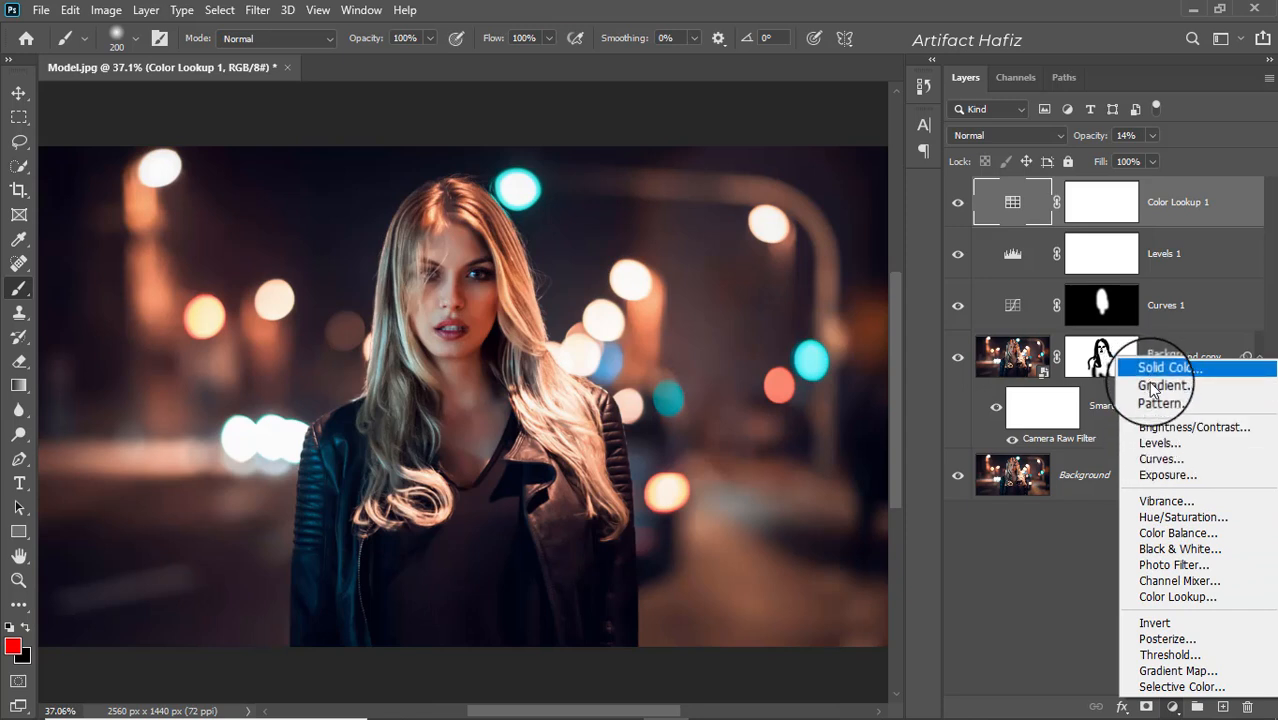
{"action": "left_click", "coordinate": [1182, 533]}
{"action": "left_click_drag", "start_coordinate": [946, 438], "coordinate": [947, 499]}
Step: Set the Color Balance shadows to Cyan–Red +6, Magenta–Green -5 and Yellow–Blue +2
{"action": "left_click", "coordinate": [935, 400]}
{"action": "left_click", "coordinate": [930, 413]}
{"action": "left_click_drag", "start_coordinate": [947, 441], "coordinate": [942, 467]}
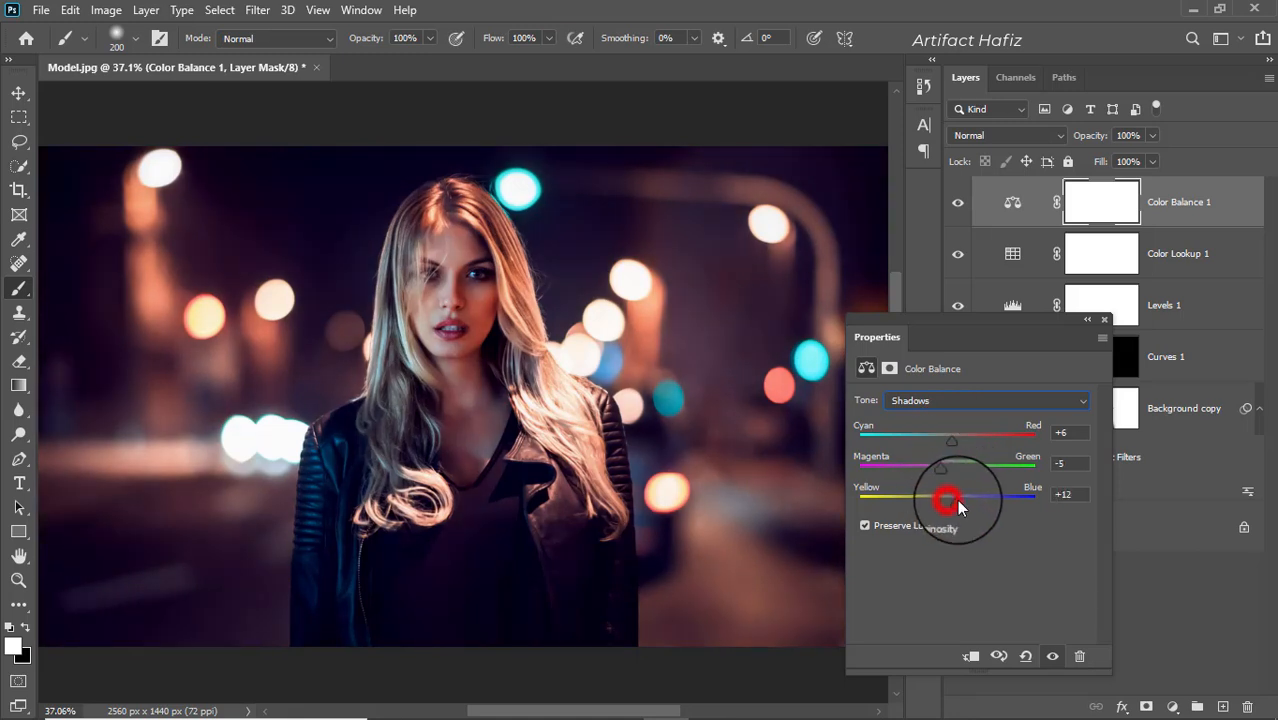
Step: Set the Color Balance highlights to Cyan–Red +8, Magenta–Green -6 and Yellow–Blue -3
{"action": "left_click", "coordinate": [938, 400]}
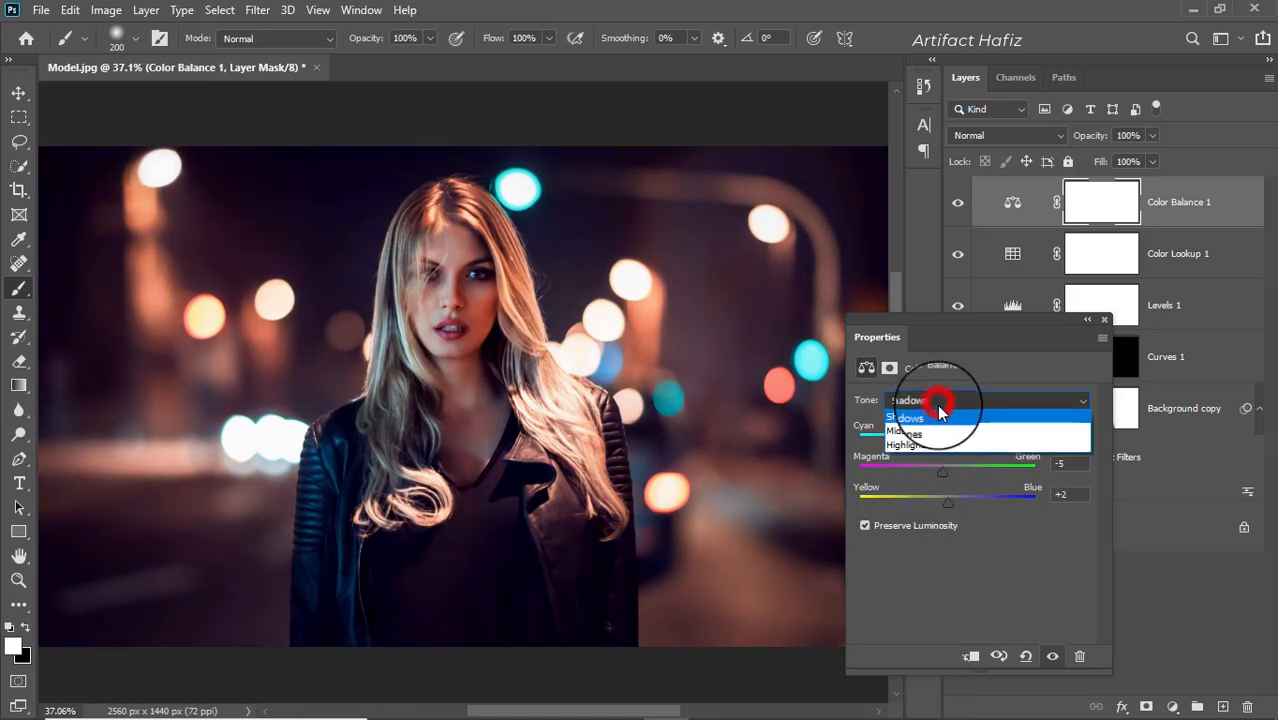
{"action": "left_click", "coordinate": [931, 445]}
{"action": "left_click_drag", "start_coordinate": [949, 444], "coordinate": [945, 499]}
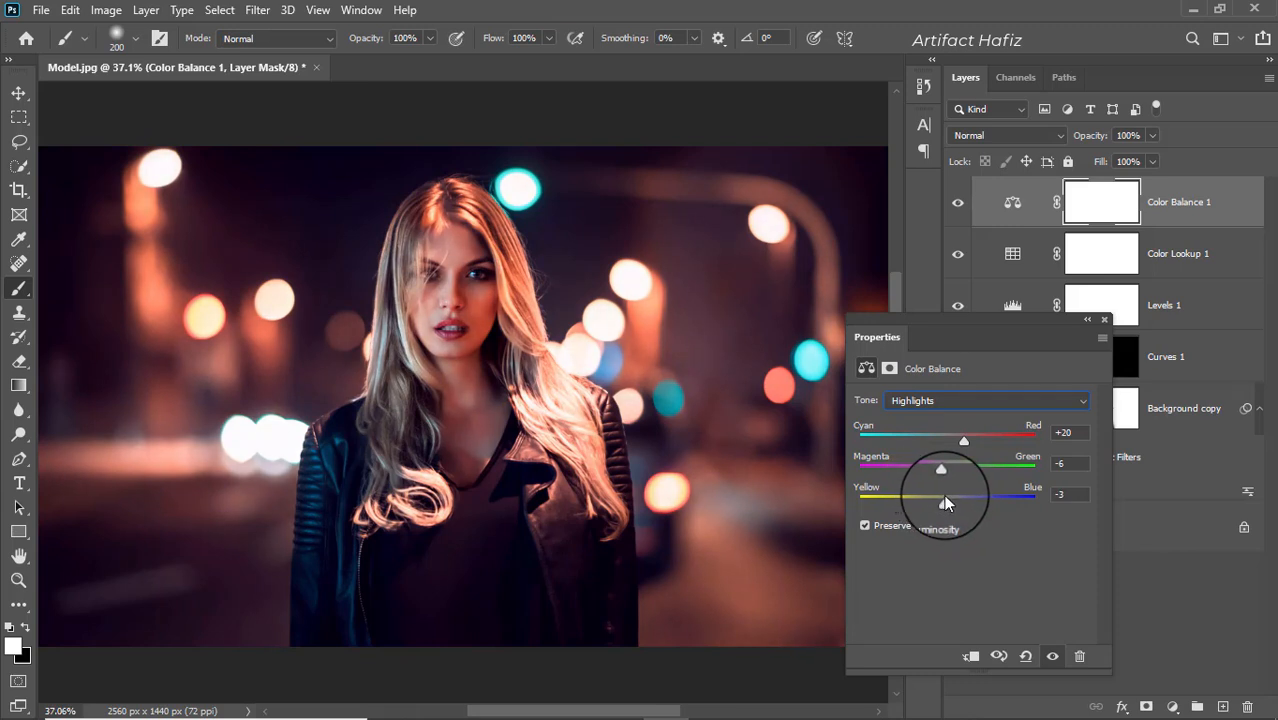
{"action": "left_click_drag", "start_coordinate": [961, 440], "coordinate": [953, 440]}
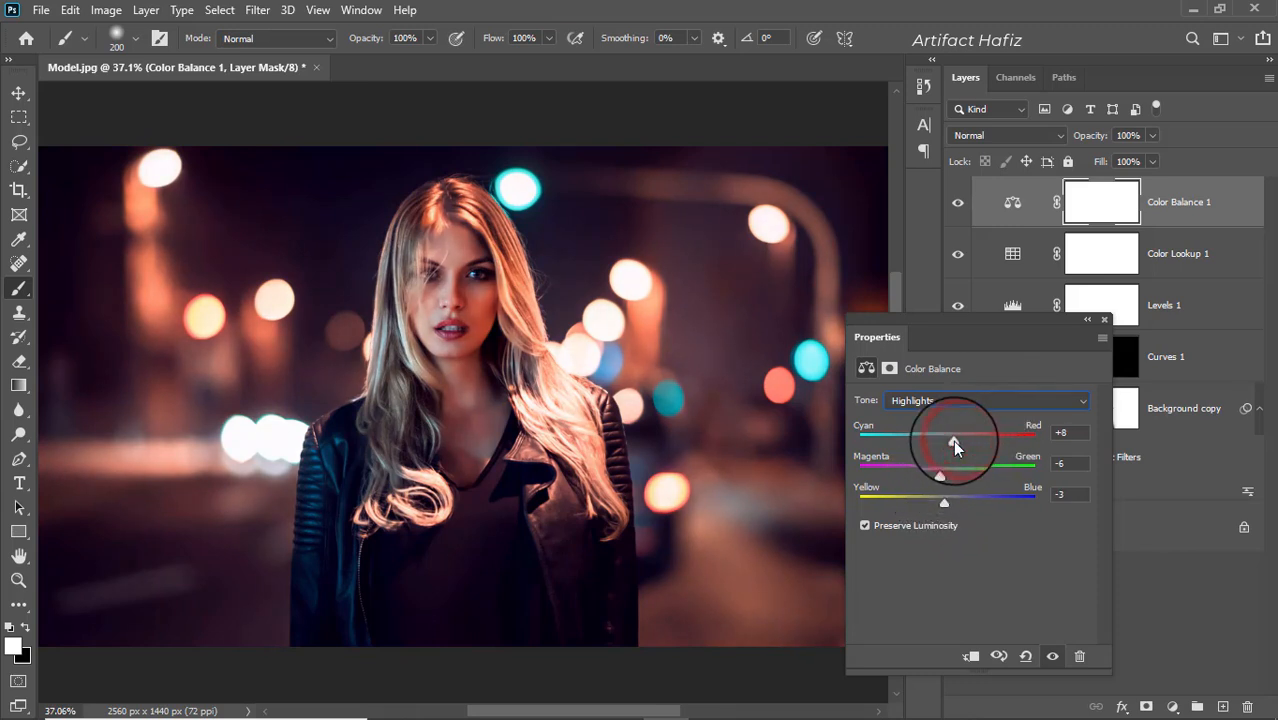
{"action": "left_click", "coordinate": [1104, 320]}
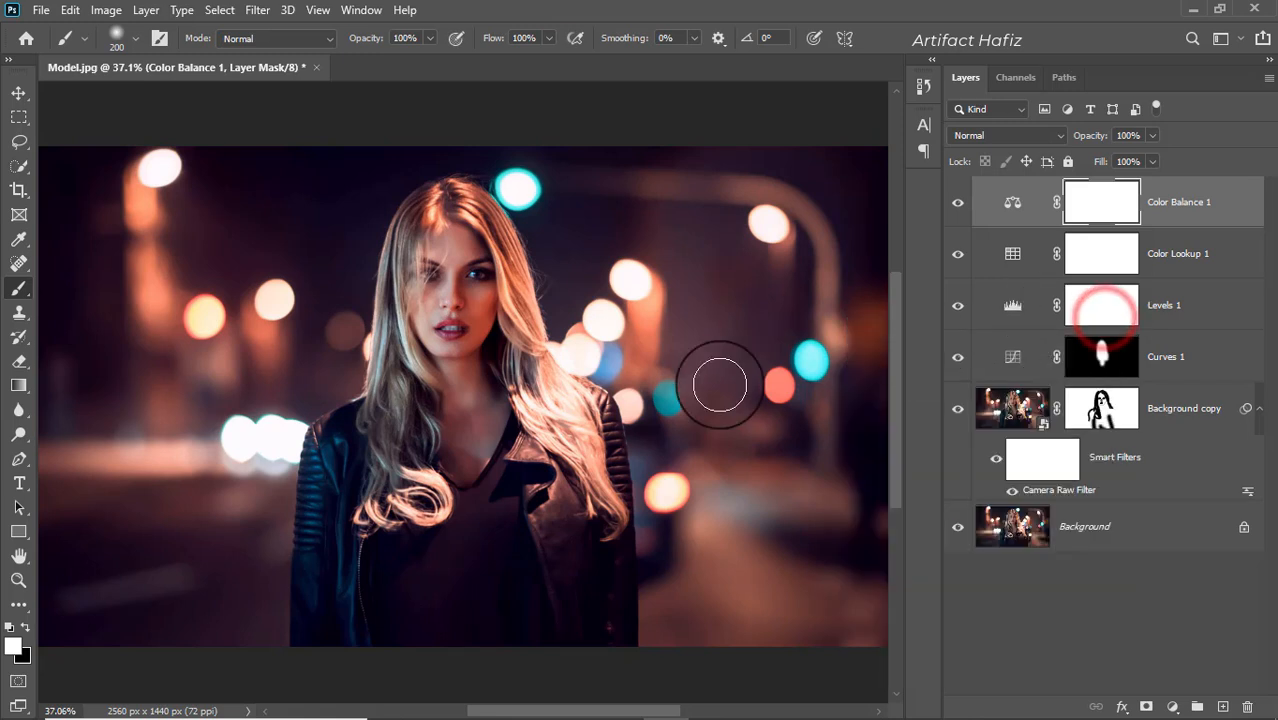
Step: Compare the image with and without the Color Balance 1 layer, and set that layer's opacity to 49%
{"action": "left_click", "coordinate": [957, 205]}
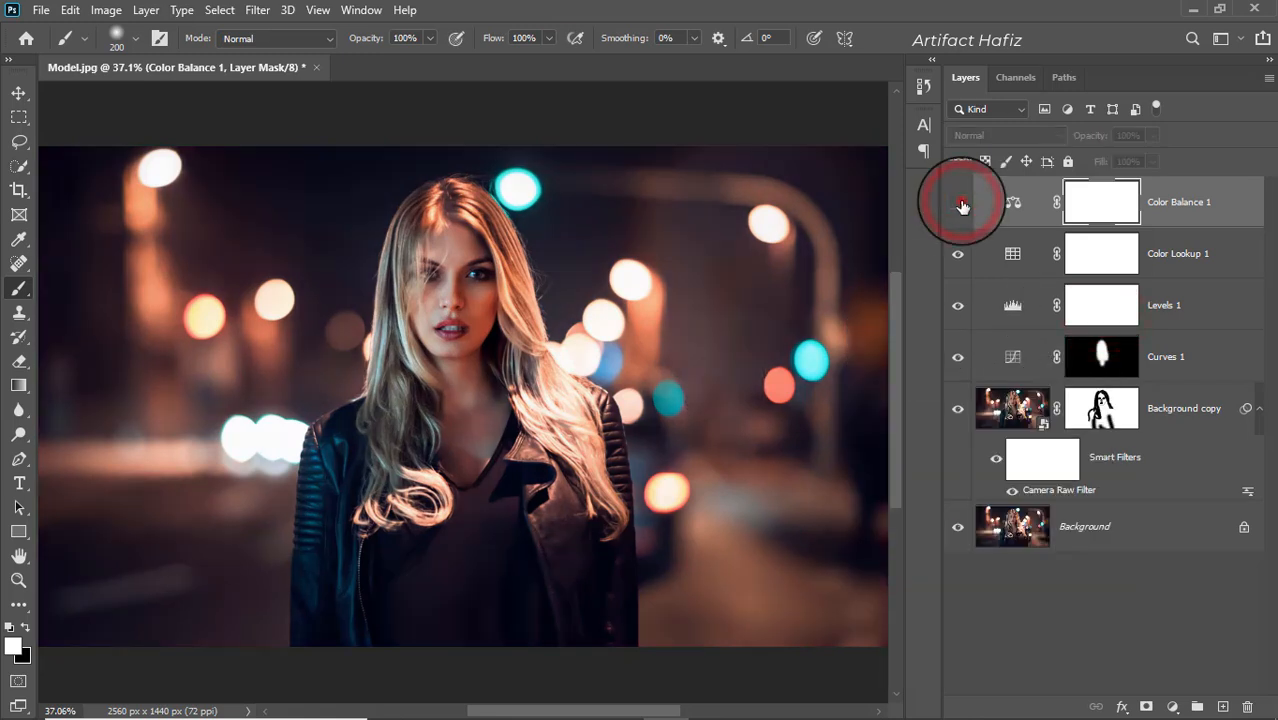
{"action": "left_click", "coordinate": [957, 205]}
{"action": "left_click", "coordinate": [1155, 202]}
{"action": "left_click", "coordinate": [1152, 135]}
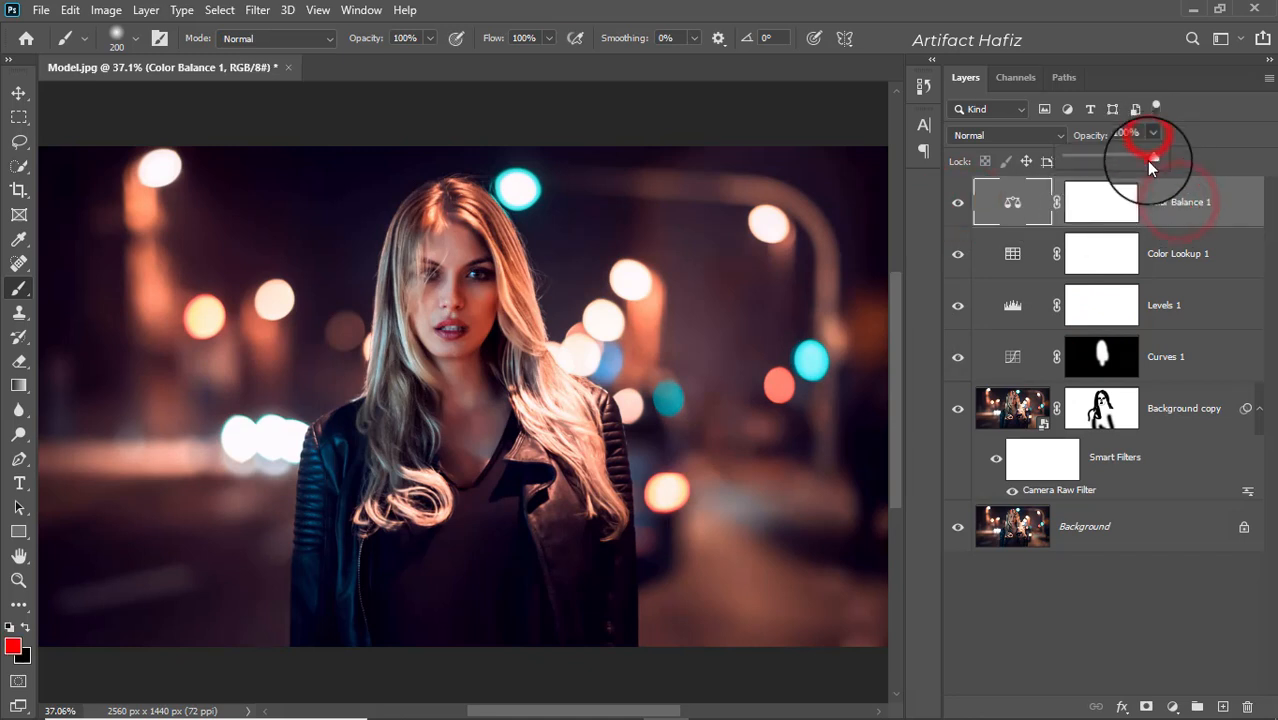
{"action": "left_click", "coordinate": [1172, 206]}
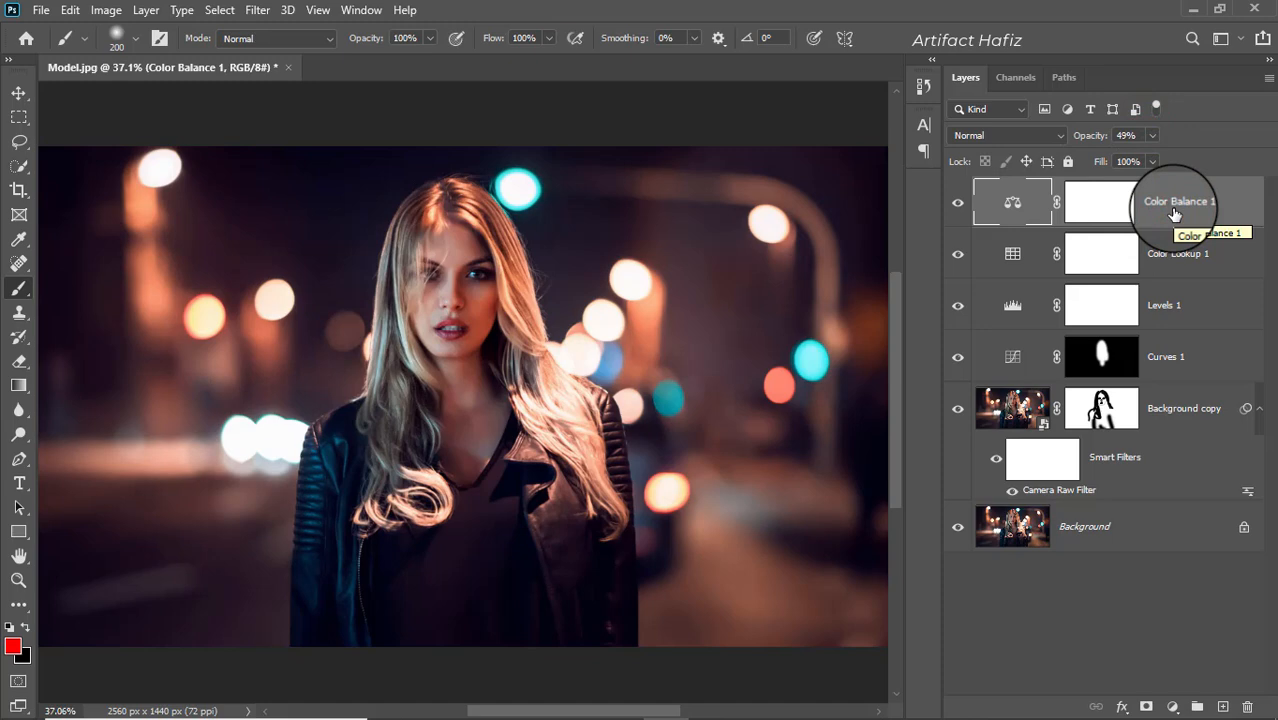
Step: Stamp all visible layers into a new layer on top and convert it for smart filters
{"action": "key", "text": "ctrl+alt+shift+e"}
{"action": "left_click", "coordinate": [1171, 205]}
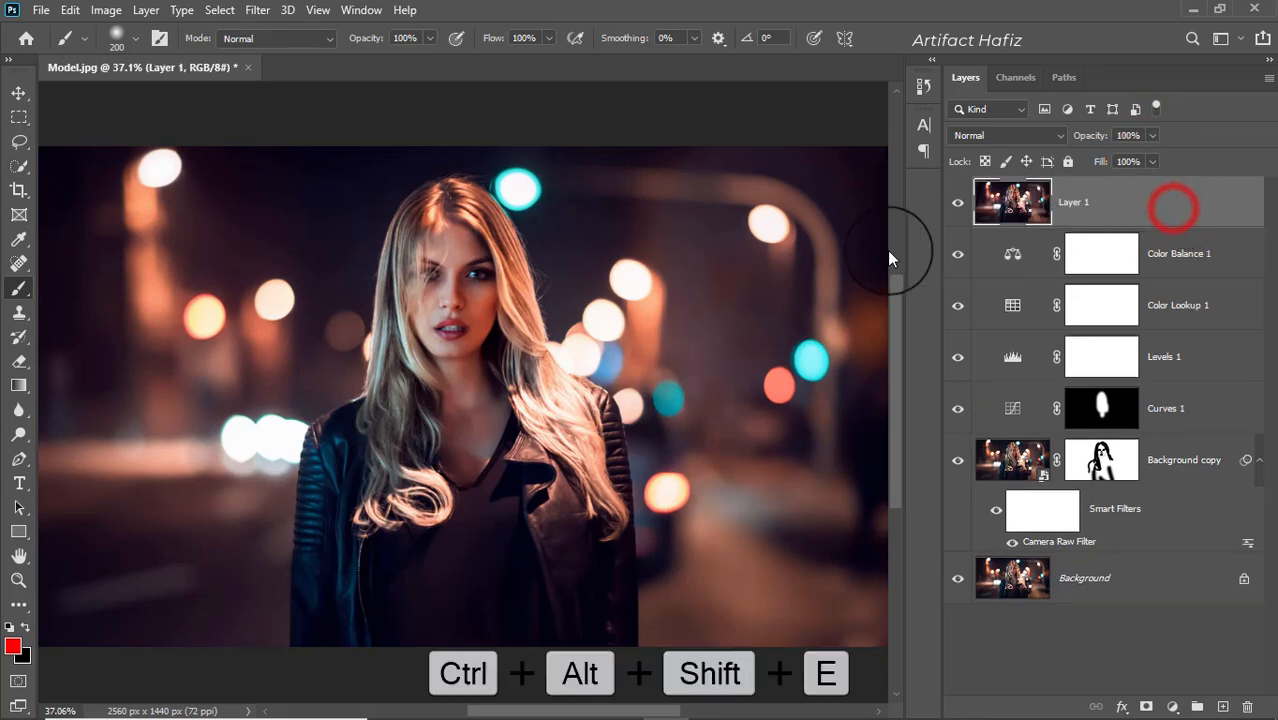
{"action": "left_click", "coordinate": [255, 10]}
{"action": "left_click", "coordinate": [272, 58]}
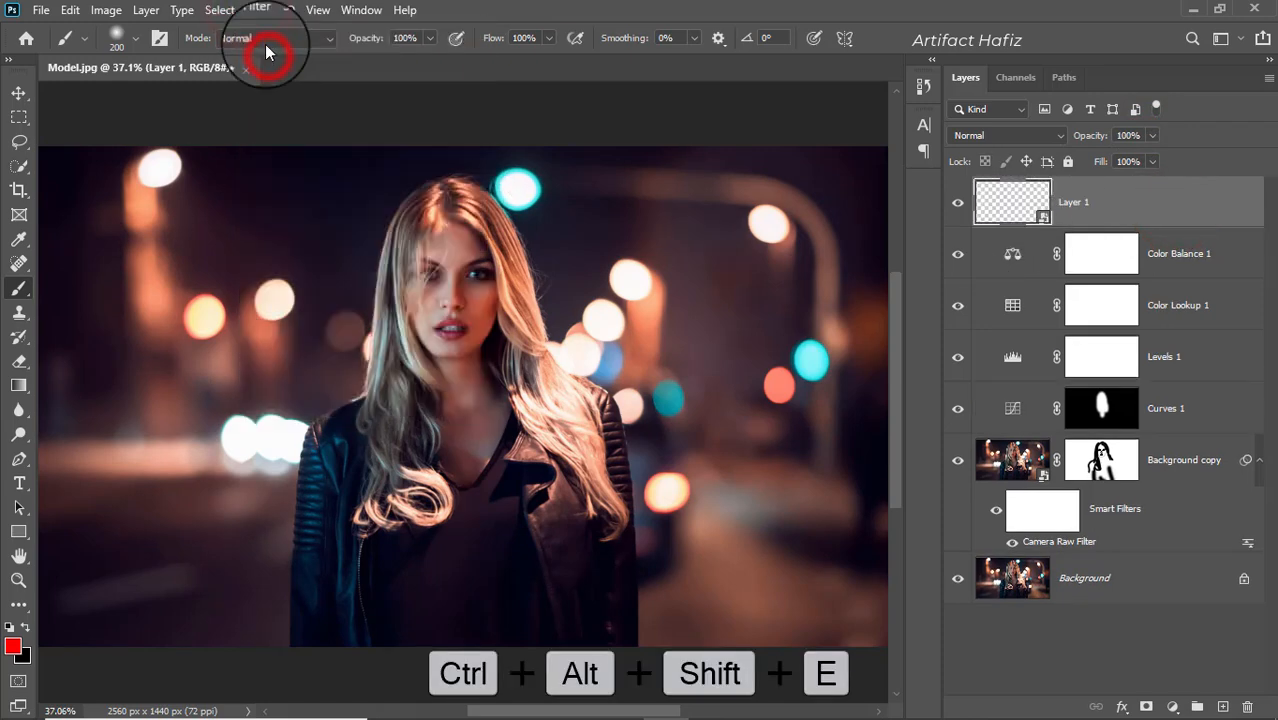
Step: Open the Camera Raw Filter on Layer 1 and set Highlights -43, Shadows +13, Whites +68, Blacks -8 and Clarity +7
{"action": "left_click", "coordinate": [255, 12]}
{"action": "left_click", "coordinate": [285, 120]}
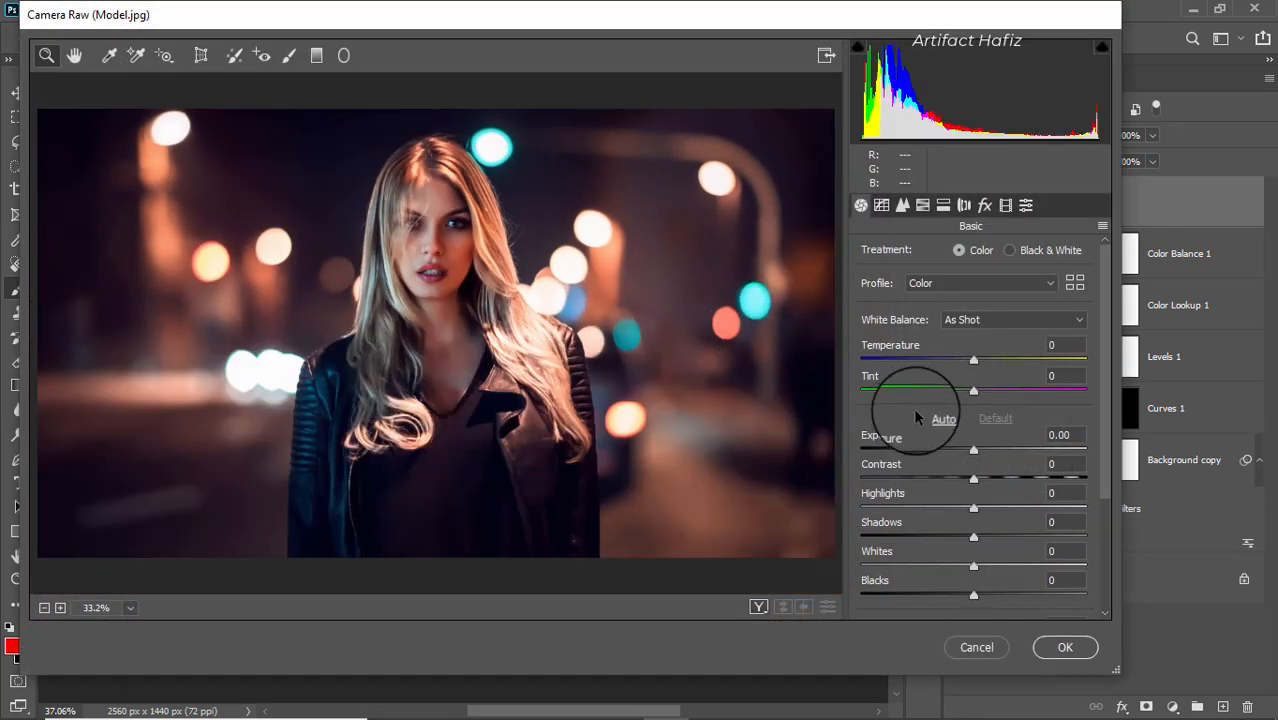
{"action": "scroll", "coordinate": [917, 413], "scroll_direction": "down", "scroll_amount": 2}
{"action": "left_click_drag", "start_coordinate": [973, 475], "coordinate": [1049, 478]}
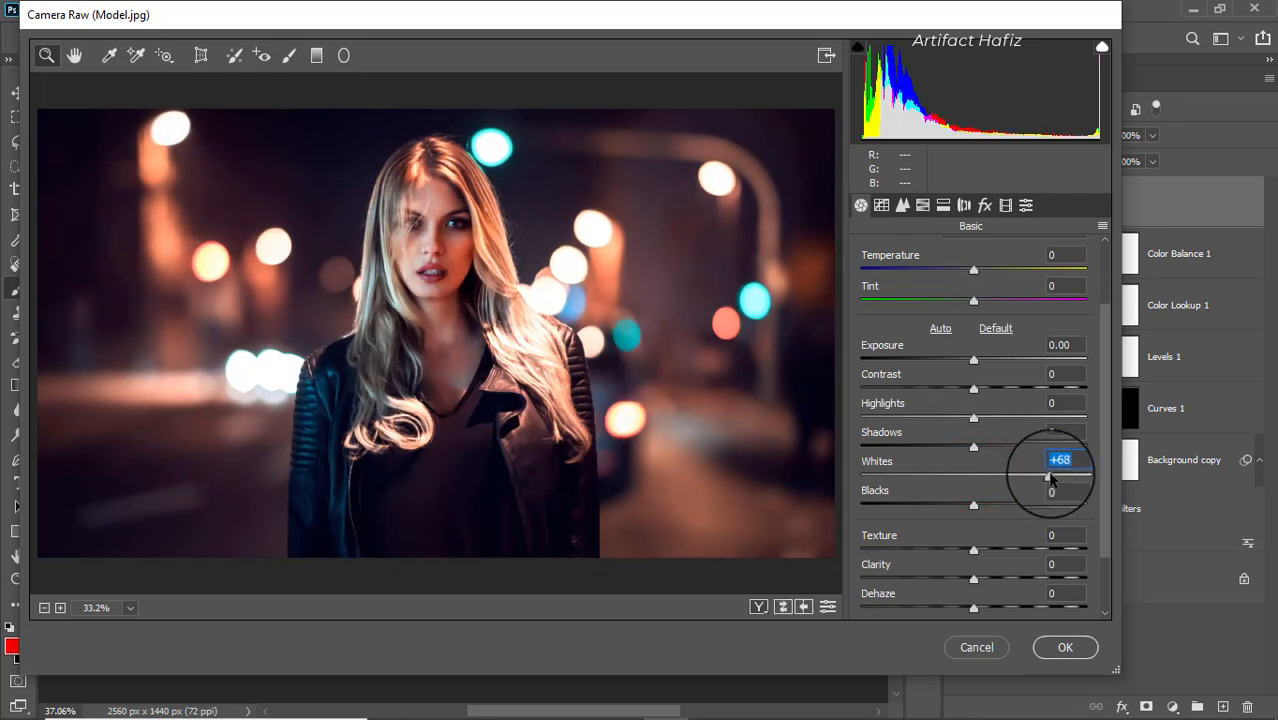
{"action": "left_click_drag", "start_coordinate": [973, 417], "coordinate": [926, 420]}
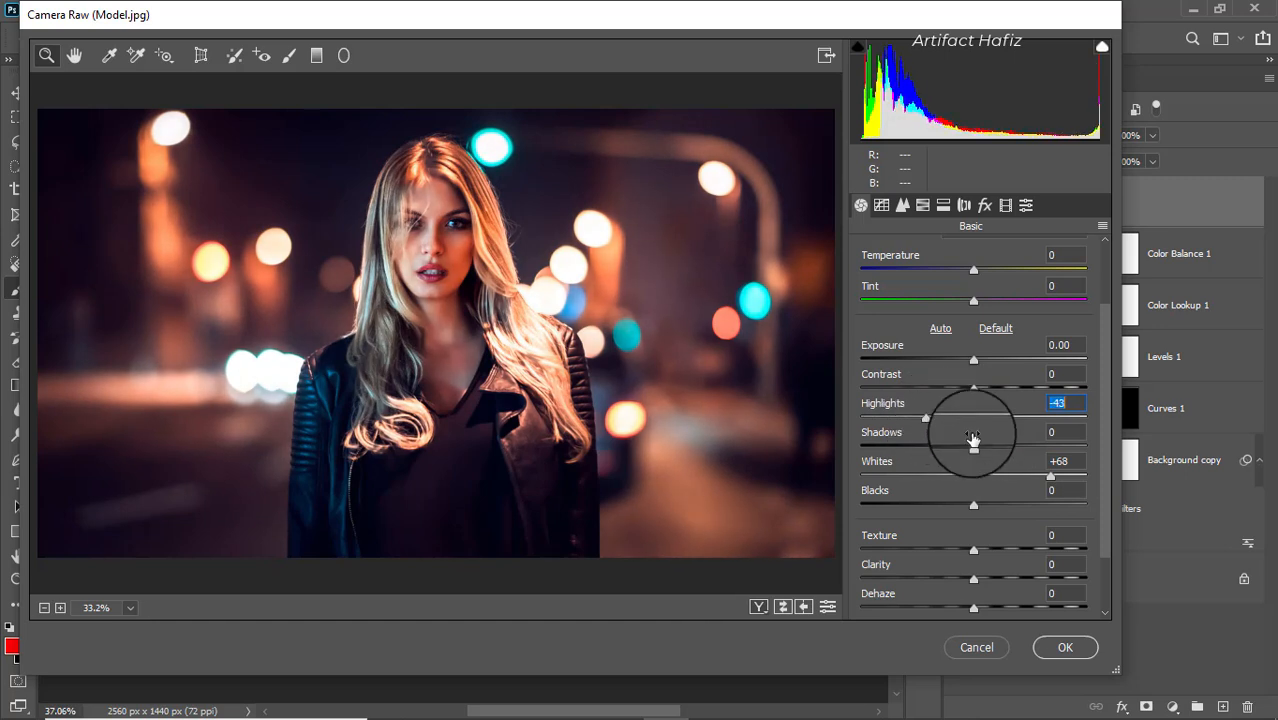
{"action": "left_click_drag", "start_coordinate": [973, 446], "coordinate": [990, 446]}
{"action": "left_click_drag", "start_coordinate": [973, 504], "coordinate": [981, 505]}
{"action": "scroll", "coordinate": [961, 390], "scroll_direction": "down", "scroll_amount": 2}
{"action": "left_click", "coordinate": [974, 503]}
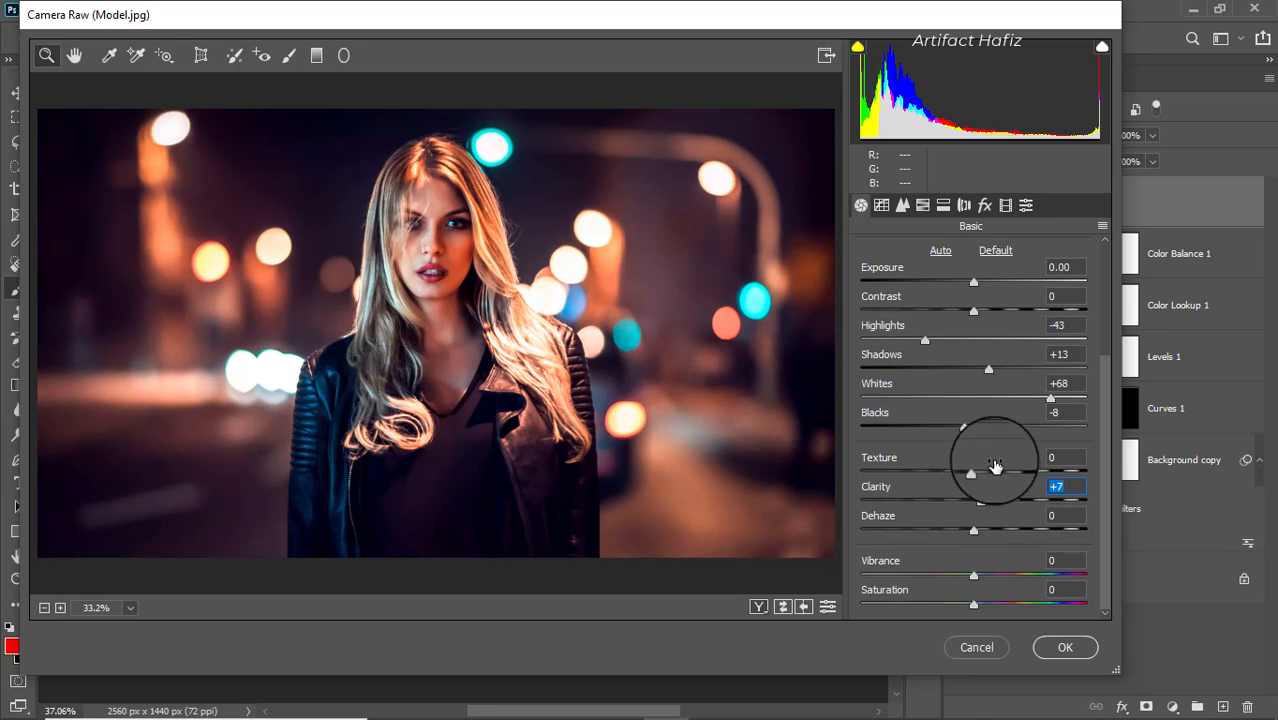
Step: Set the HSL saturation to -7 for Reds, -13 for Oranges and -14 for Yellows
{"action": "left_click", "coordinate": [922, 205]}
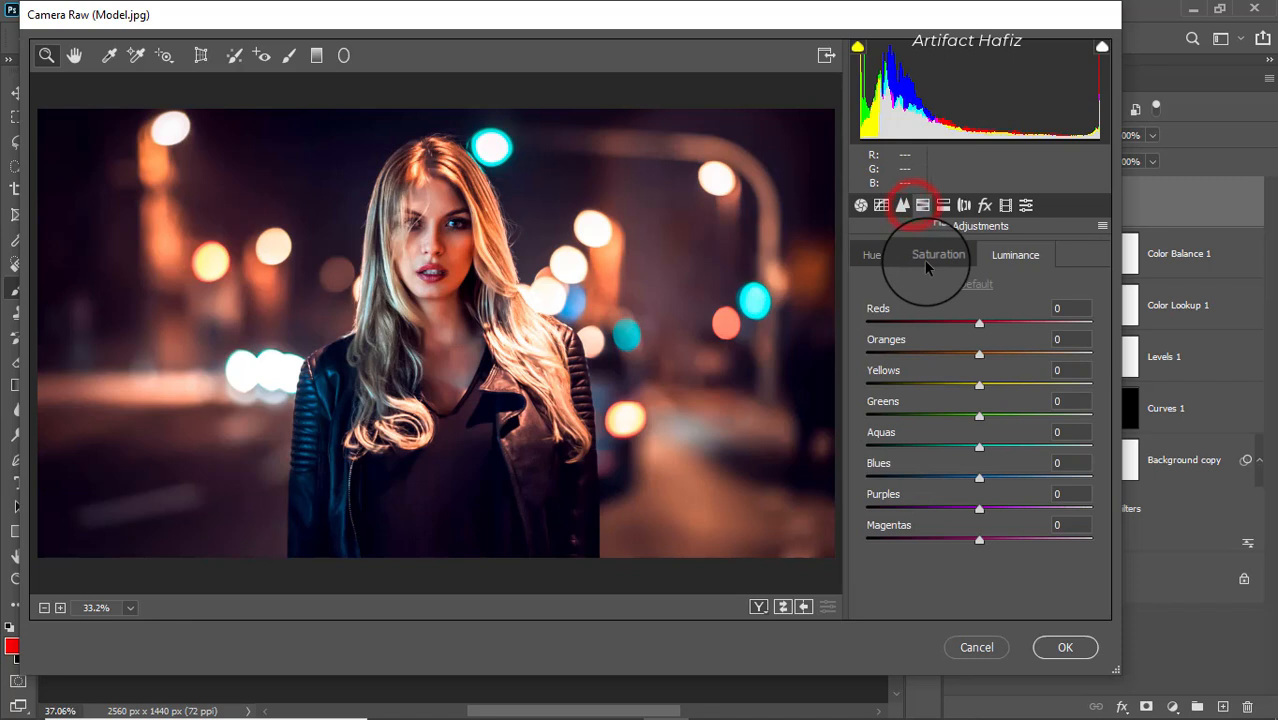
{"action": "left_click", "coordinate": [927, 254]}
{"action": "left_click_drag", "start_coordinate": [979, 322], "coordinate": [963, 355]}
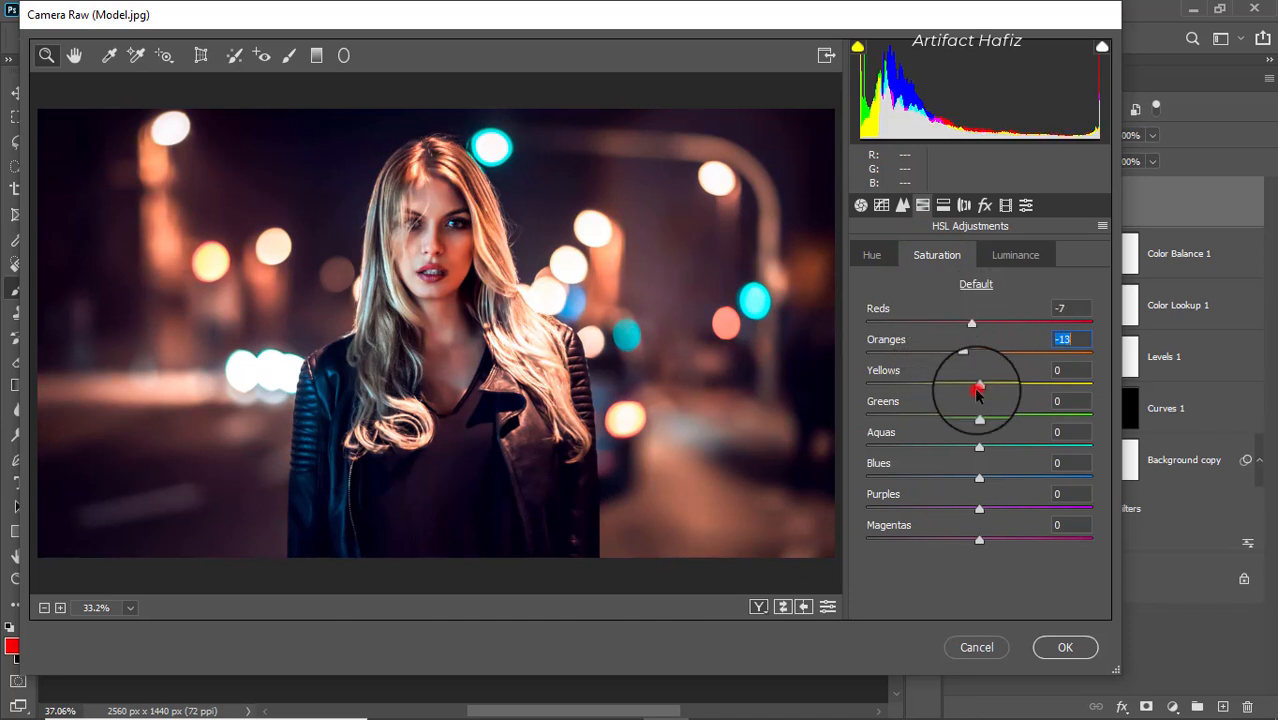
{"action": "mouse_move", "coordinate": [977, 388]}
{"action": "left_mouse_down"}
{"action": "mouse_move", "coordinate": [944, 391]}
{"action": "mouse_move", "coordinate": [985, 385]}
{"action": "mouse_move", "coordinate": [944, 386]}
{"action": "mouse_move", "coordinate": [962, 388]}
{"action": "left_mouse_up"}
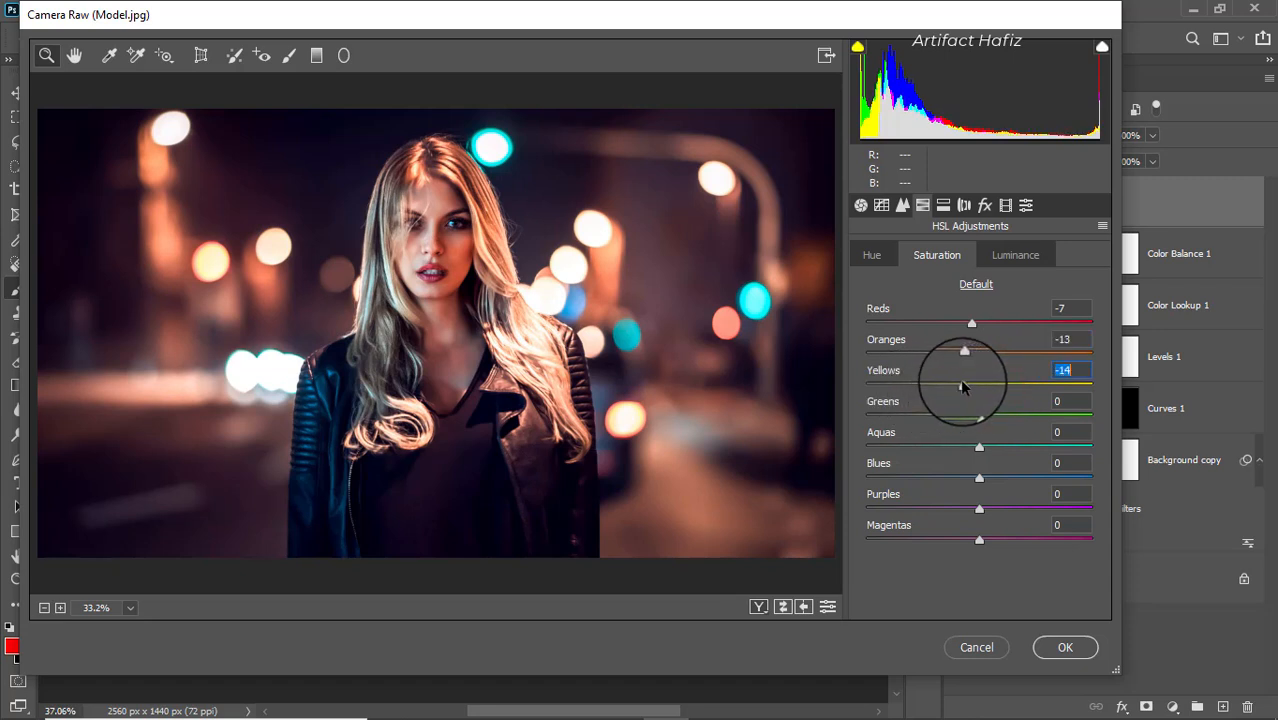
Step: Set the HSL luminance of Oranges to +6, and the HSL hue of Aquas to +9 and Blues to -9
{"action": "left_click", "coordinate": [990, 258]}
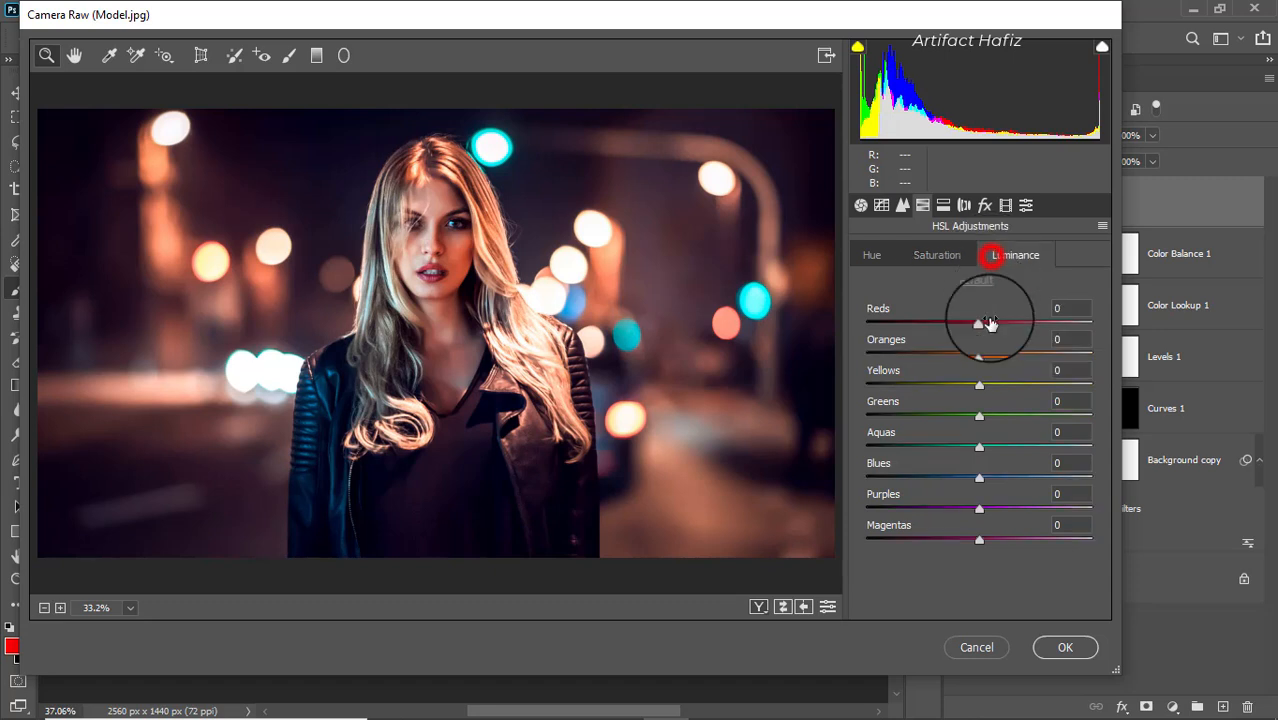
{"action": "left_click_drag", "start_coordinate": [979, 358], "coordinate": [987, 356]}
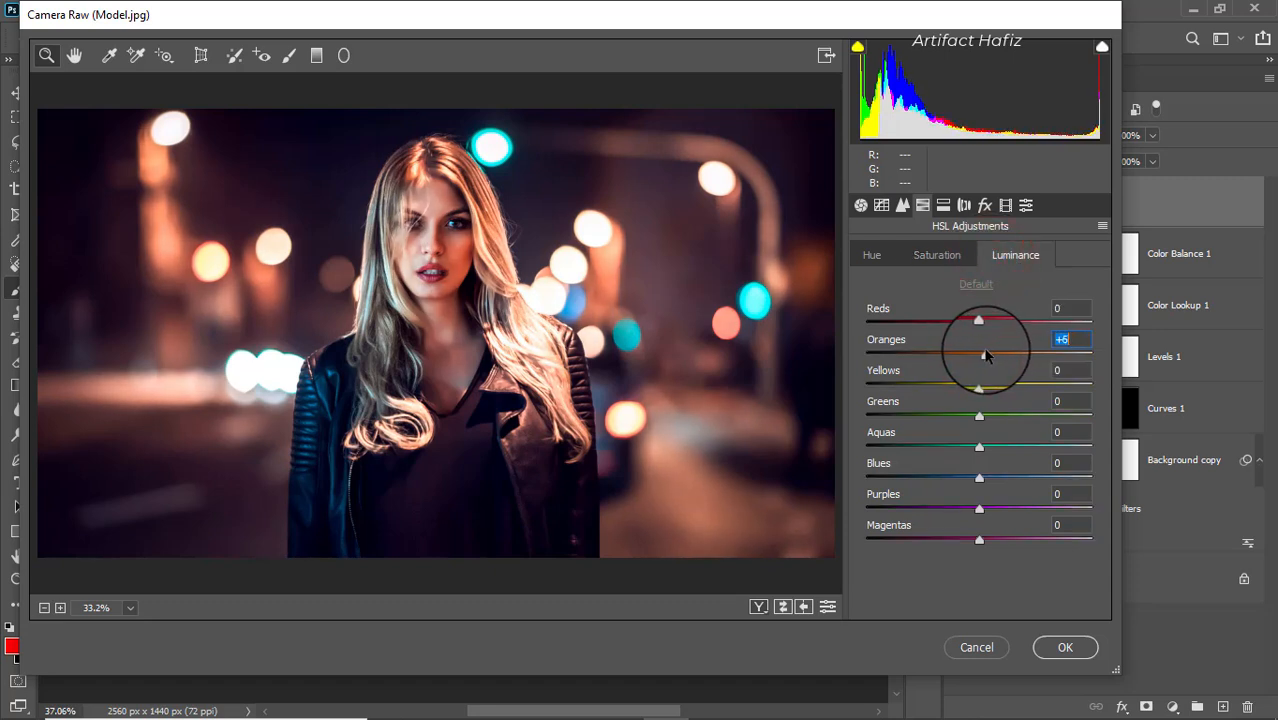
{"action": "left_click", "coordinate": [871, 255]}
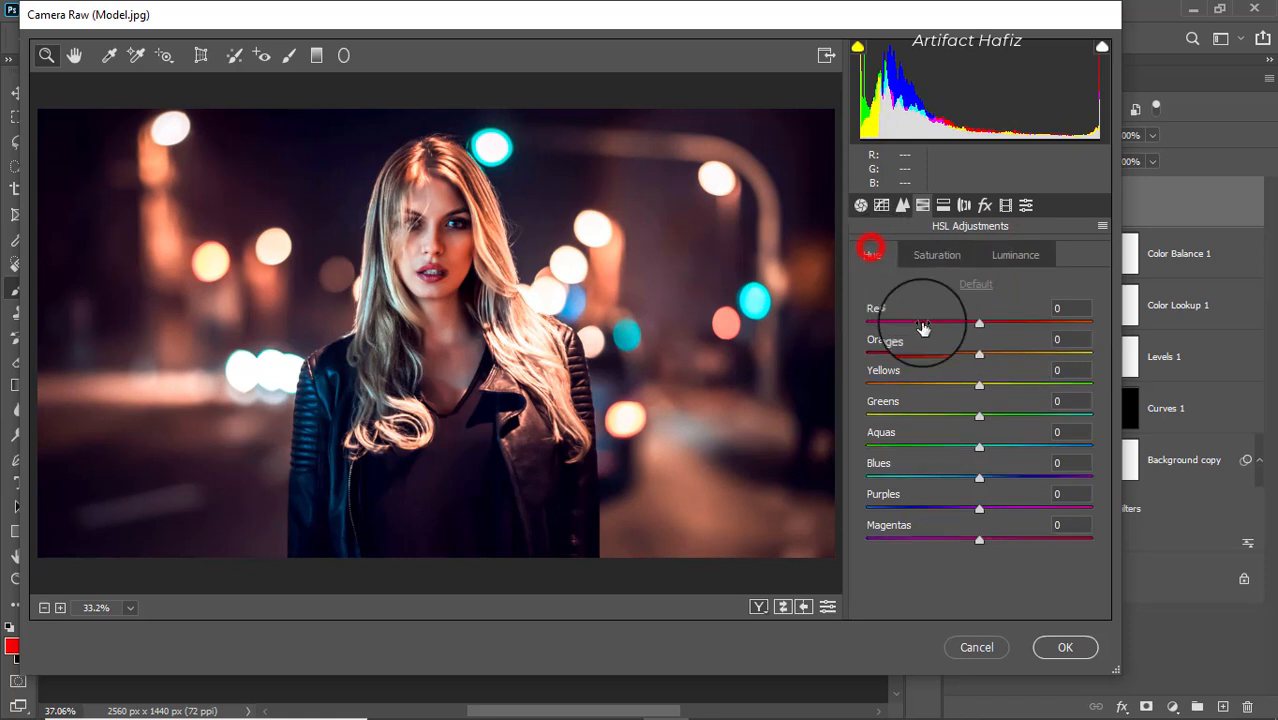
{"action": "left_click", "coordinate": [976, 449]}
{"action": "left_click_drag", "start_coordinate": [997, 453], "coordinate": [968, 479]}
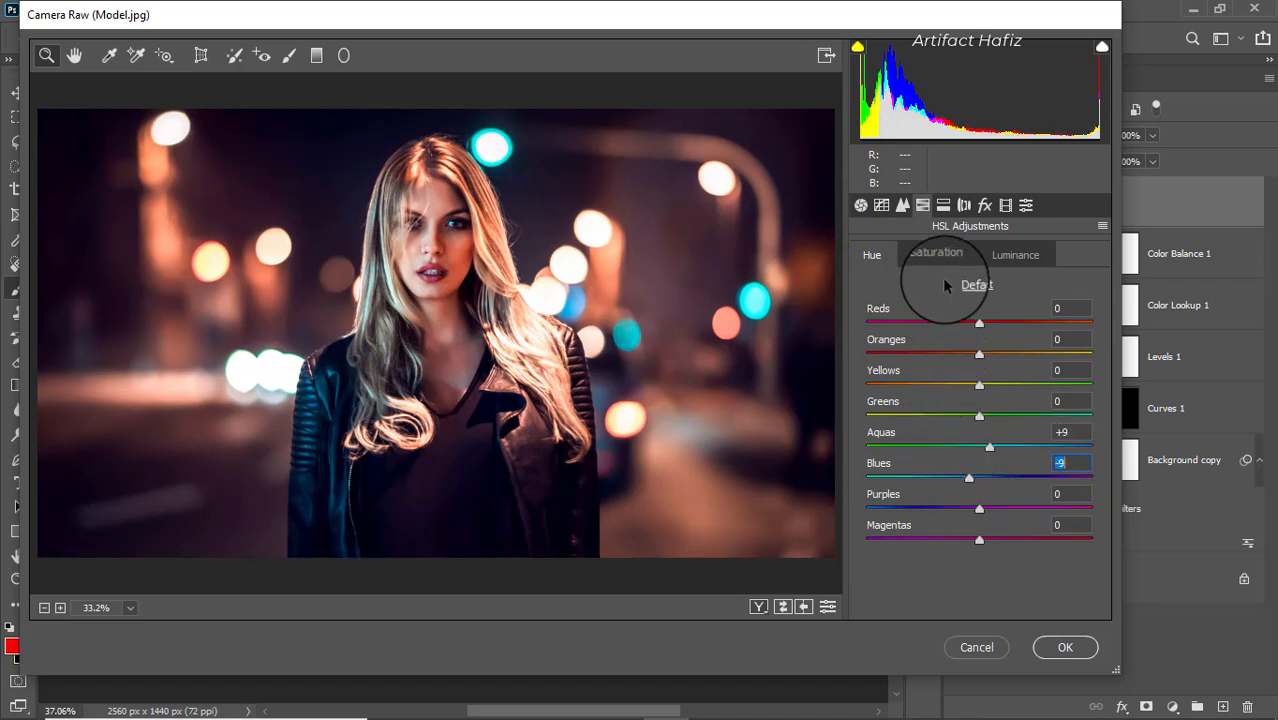
Step: Apply split toning with highlights hue 80 and saturation 10, shadows hue 191 and saturation 10, and balance +13
{"action": "left_click", "coordinate": [943, 205]}
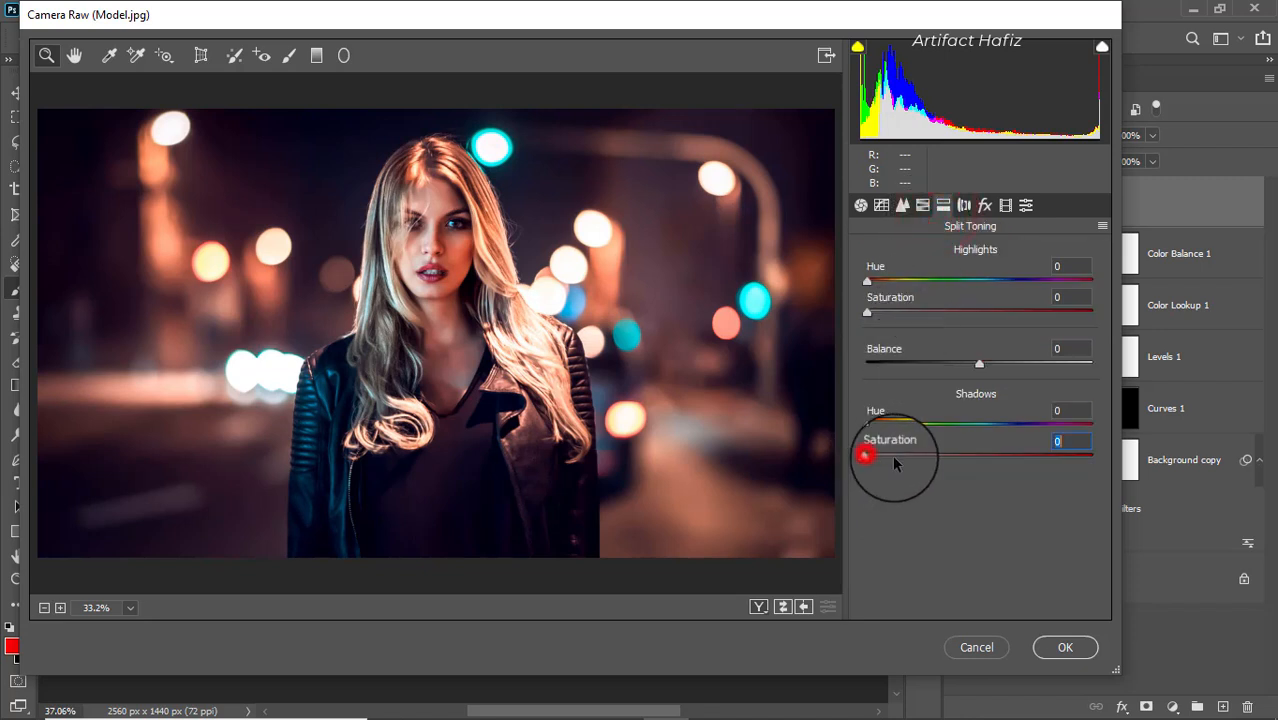
{"action": "left_click_drag", "start_coordinate": [884, 456], "coordinate": [996, 456]}
{"action": "left_click_drag", "start_coordinate": [866, 421], "coordinate": [889, 458]}
{"action": "left_click_drag", "start_coordinate": [866, 314], "coordinate": [1018, 311]}
{"action": "left_click_drag", "start_coordinate": [869, 279], "coordinate": [915, 284]}
{"action": "left_click_drag", "start_coordinate": [1018, 313], "coordinate": [889, 319]}
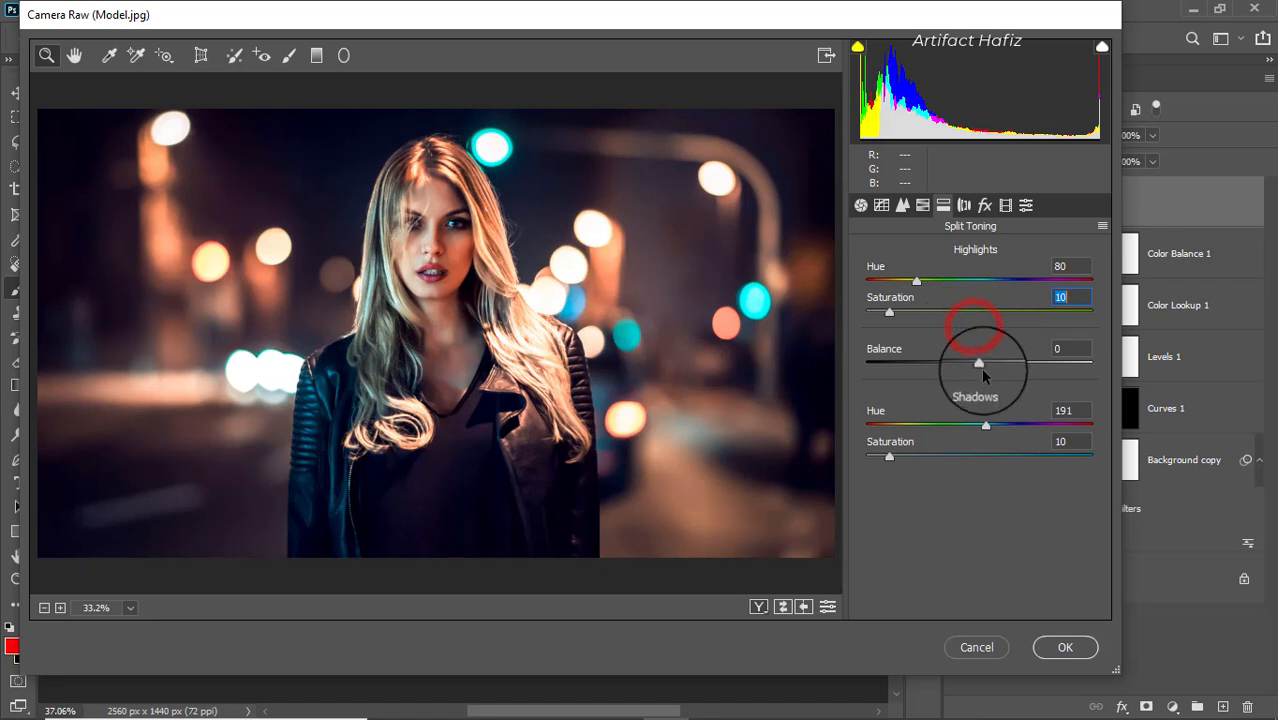
{"action": "mouse_move", "coordinate": [981, 365]}
{"action": "left_mouse_down"}
{"action": "mouse_move", "coordinate": [932, 359]}
{"action": "mouse_move", "coordinate": [1075, 356]}
{"action": "mouse_move", "coordinate": [909, 365]}
{"action": "mouse_move", "coordinate": [993, 368]}
{"action": "left_mouse_up"}
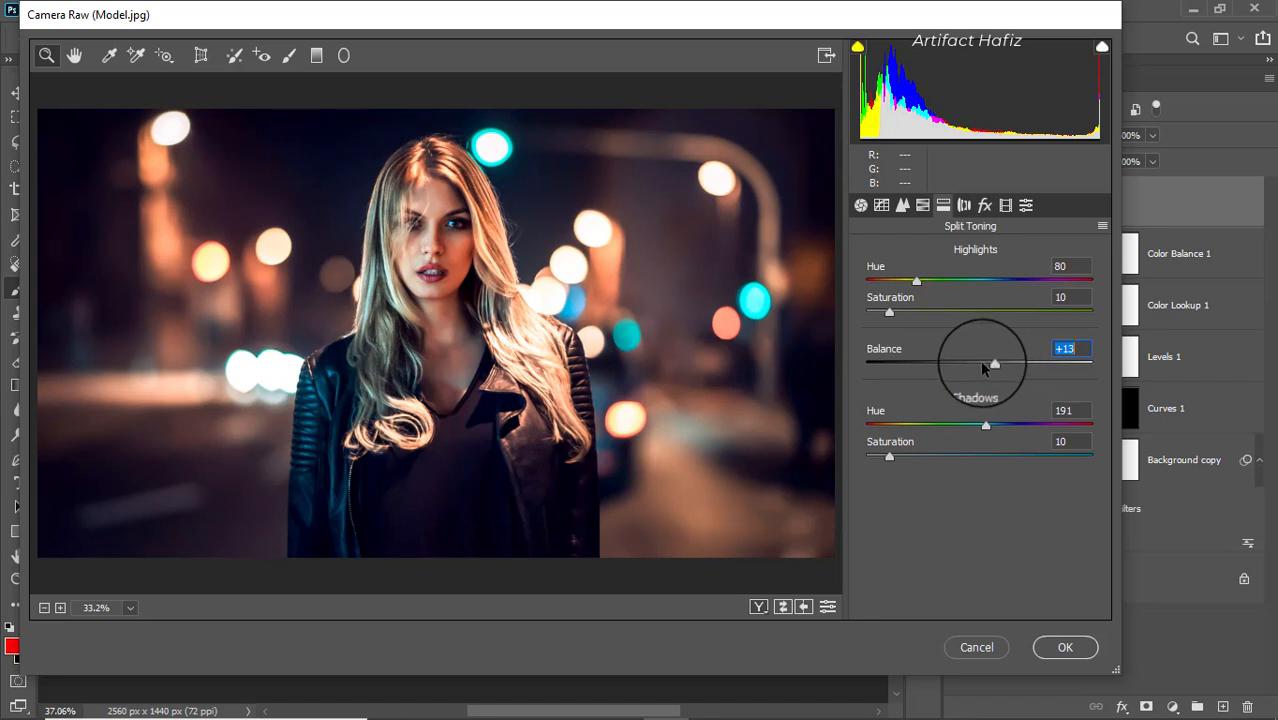
Step: Shape the RGB point tone curve with a slightly lowered shadow point and a highlight point at input 195, output 193
{"action": "left_click", "coordinate": [880, 208]}
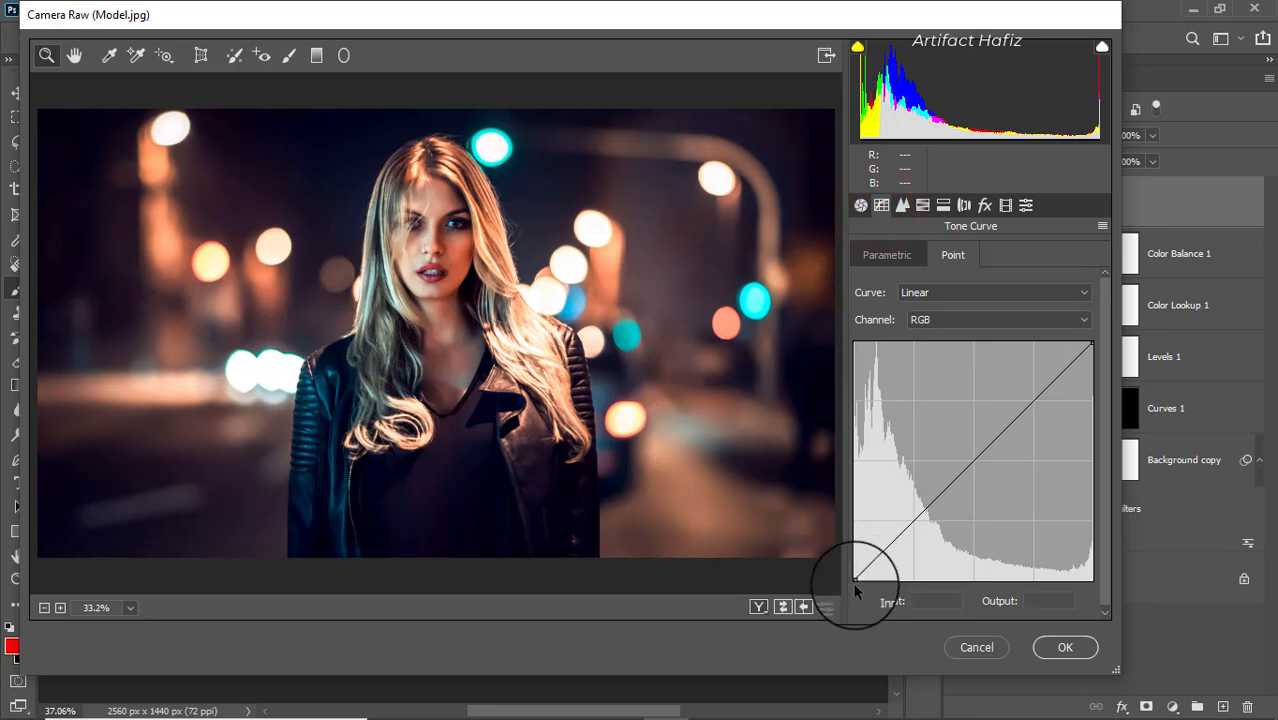
{"action": "left_click", "coordinate": [913, 524]}
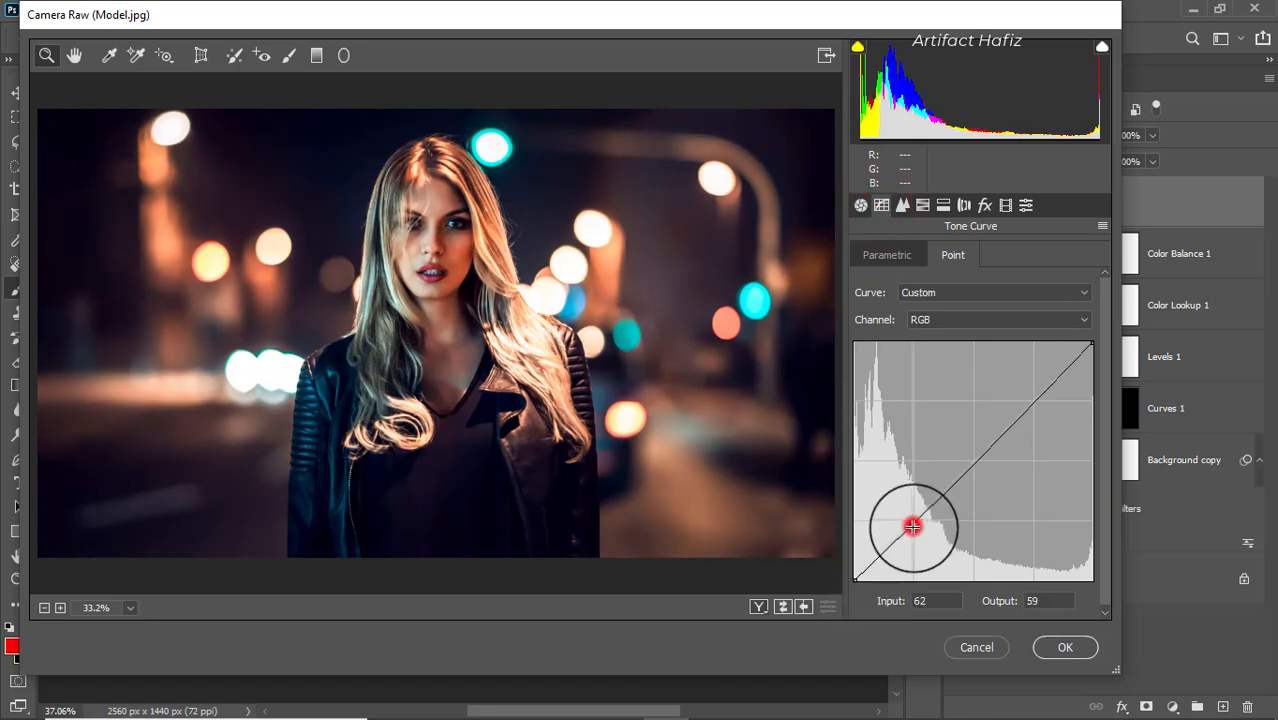
{"action": "left_click", "coordinate": [1036, 403]}
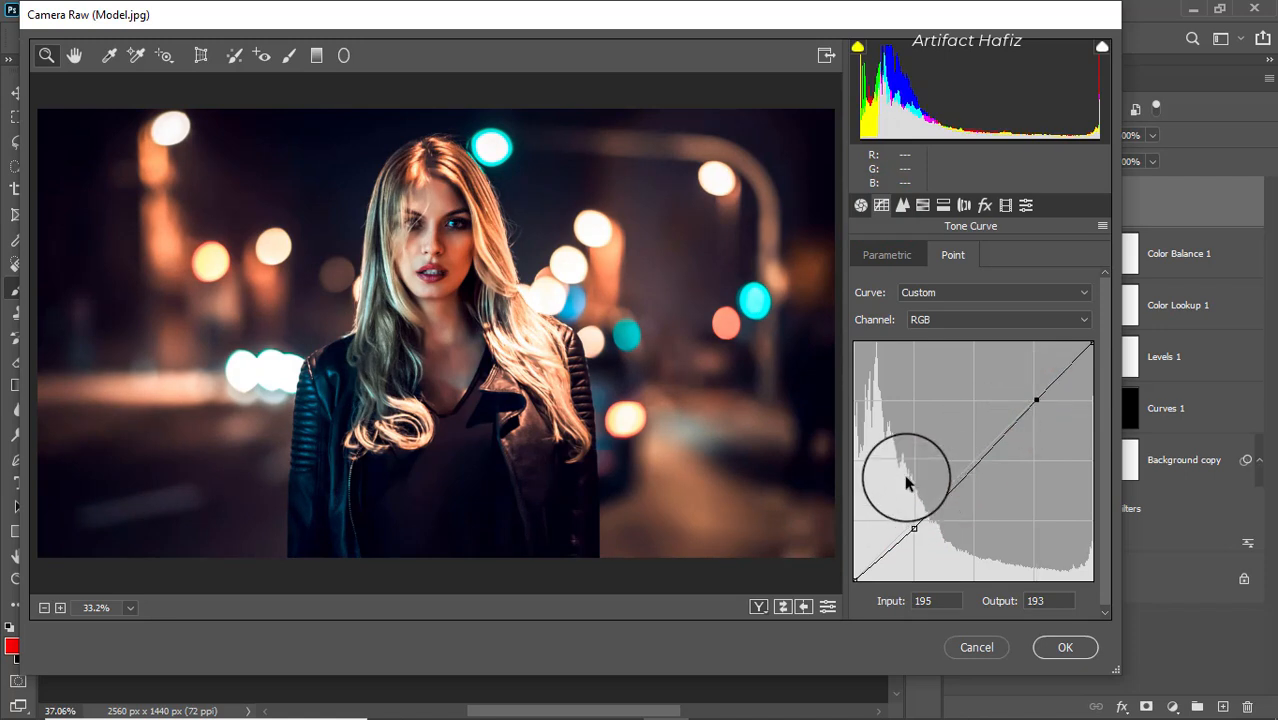
Step: Raise the black point of the RGB point tone curve to output 3 at input 0
{"action": "left_click_drag", "start_coordinate": [856, 577], "coordinate": [851, 576]}
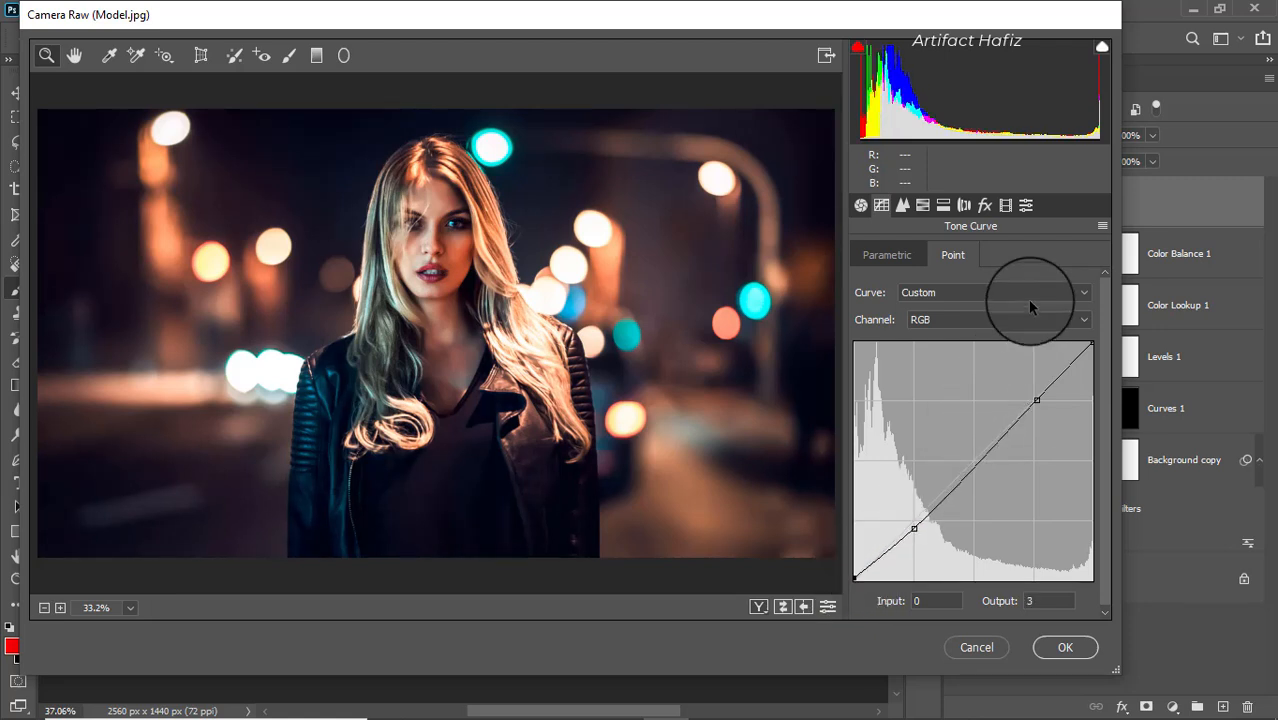
Step: Calibrate Red Primary saturation to -13, Green Primary hue to +25 and saturation to -8, shift Blue Primary hue toward purple, and apply the filter
{"action": "left_click", "coordinate": [1006, 206]}
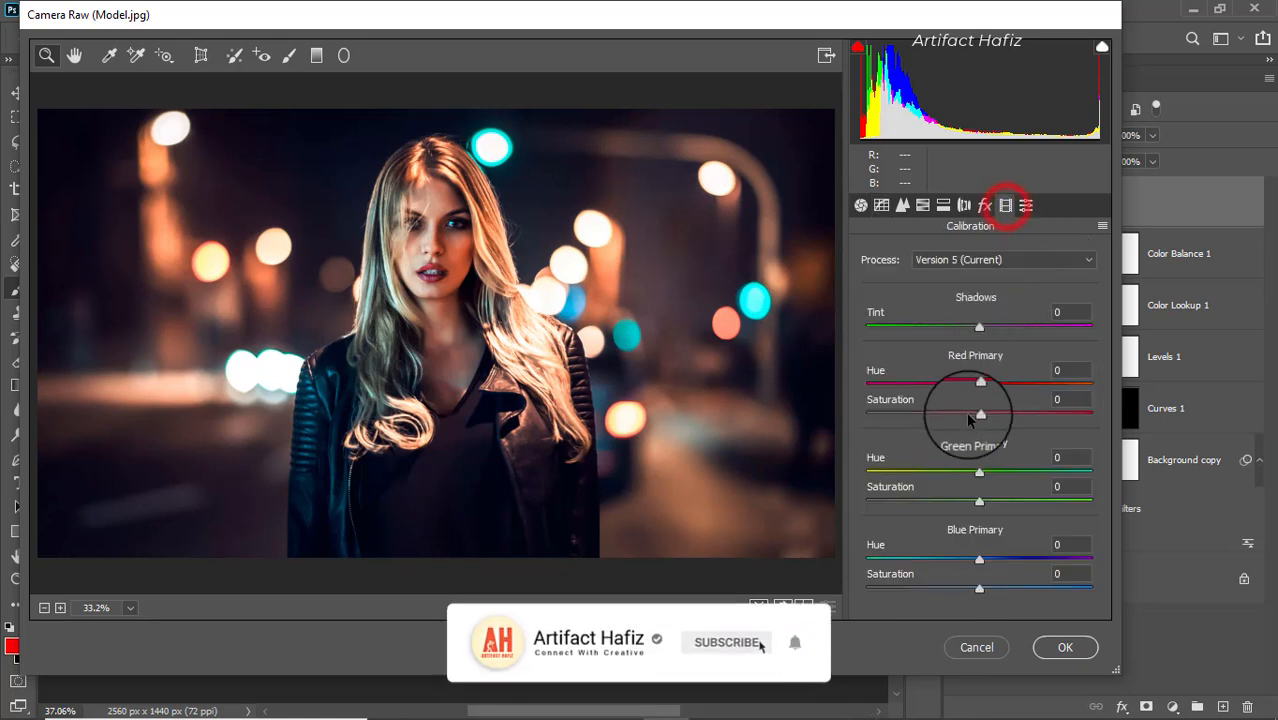
{"action": "mouse_move", "coordinate": [979, 413]}
{"action": "left_mouse_down"}
{"action": "mouse_move", "coordinate": [951, 416]}
{"action": "mouse_move", "coordinate": [969, 420]}
{"action": "left_mouse_up"}
{"action": "left_click_drag", "start_coordinate": [980, 471], "coordinate": [971, 502]}
{"action": "left_click_drag", "start_coordinate": [981, 557], "coordinate": [1015, 560]}
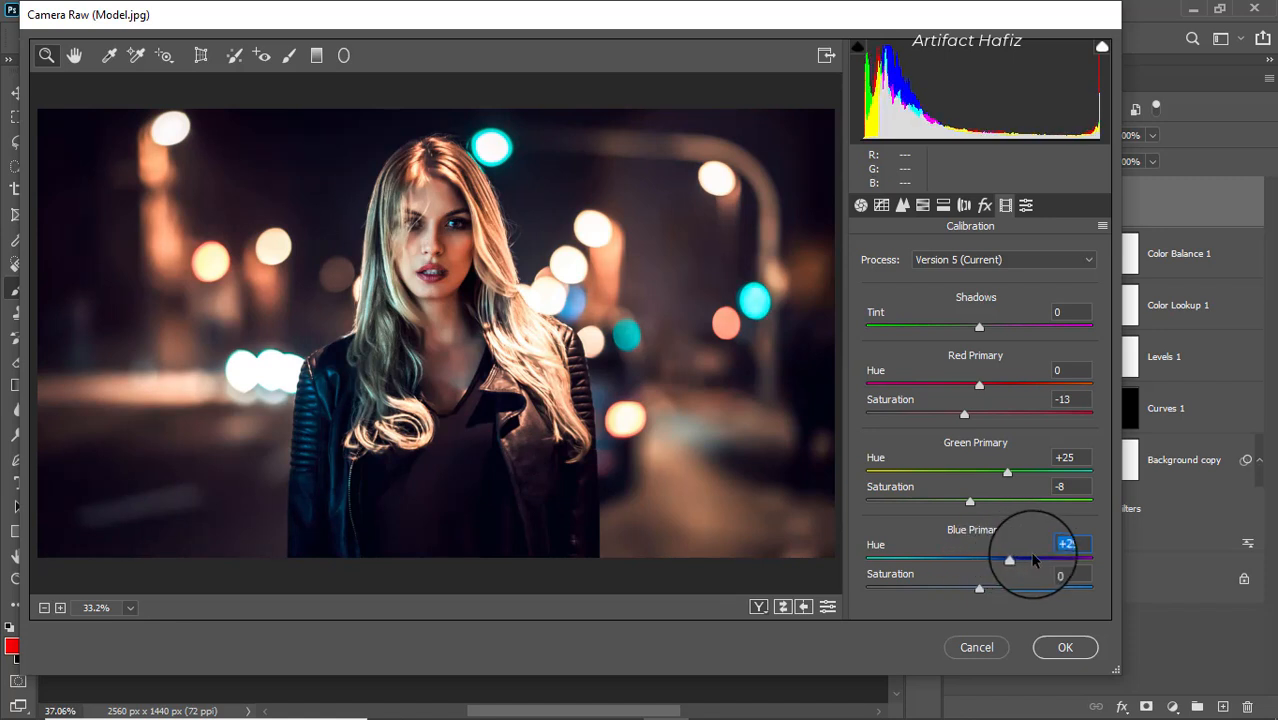
{"action": "left_click", "coordinate": [1068, 647]}
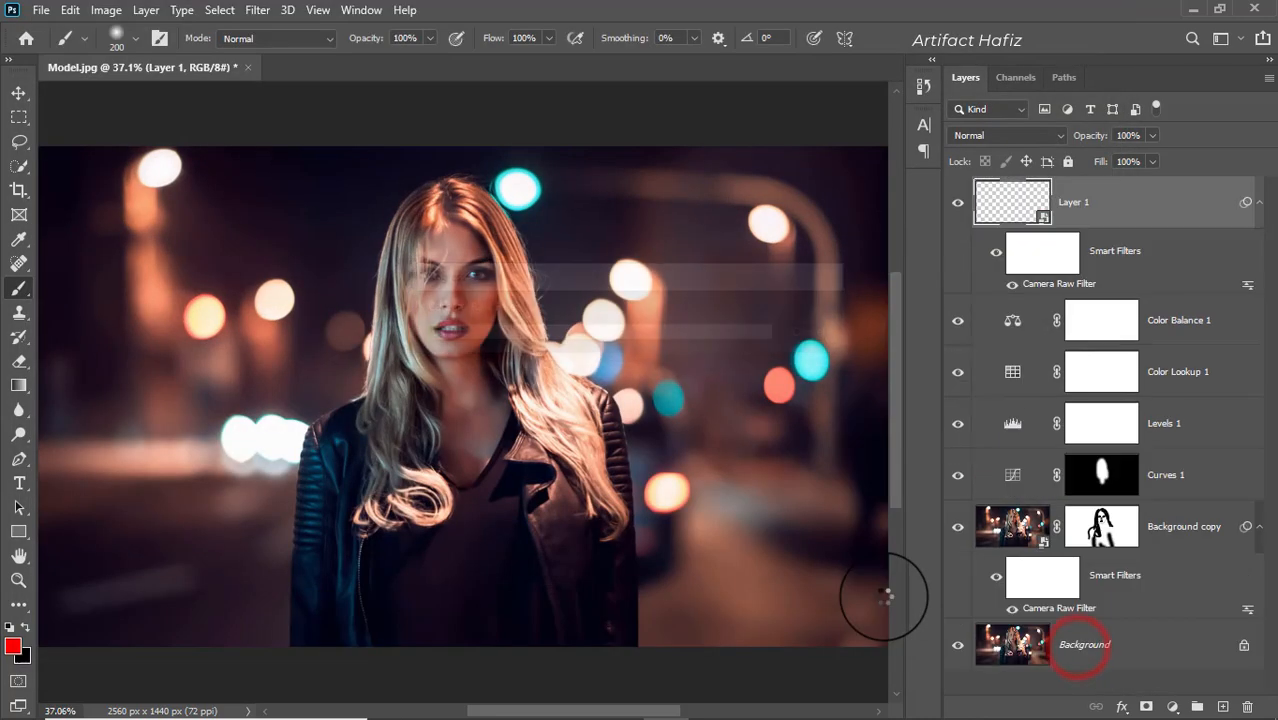
Step: Compare the graded portrait with the original by repeatedly toggling the visibility of all layers above Background
{"action": "scroll", "coordinate": [830, 300], "scroll_direction": "down", "scroll_amount": 3}
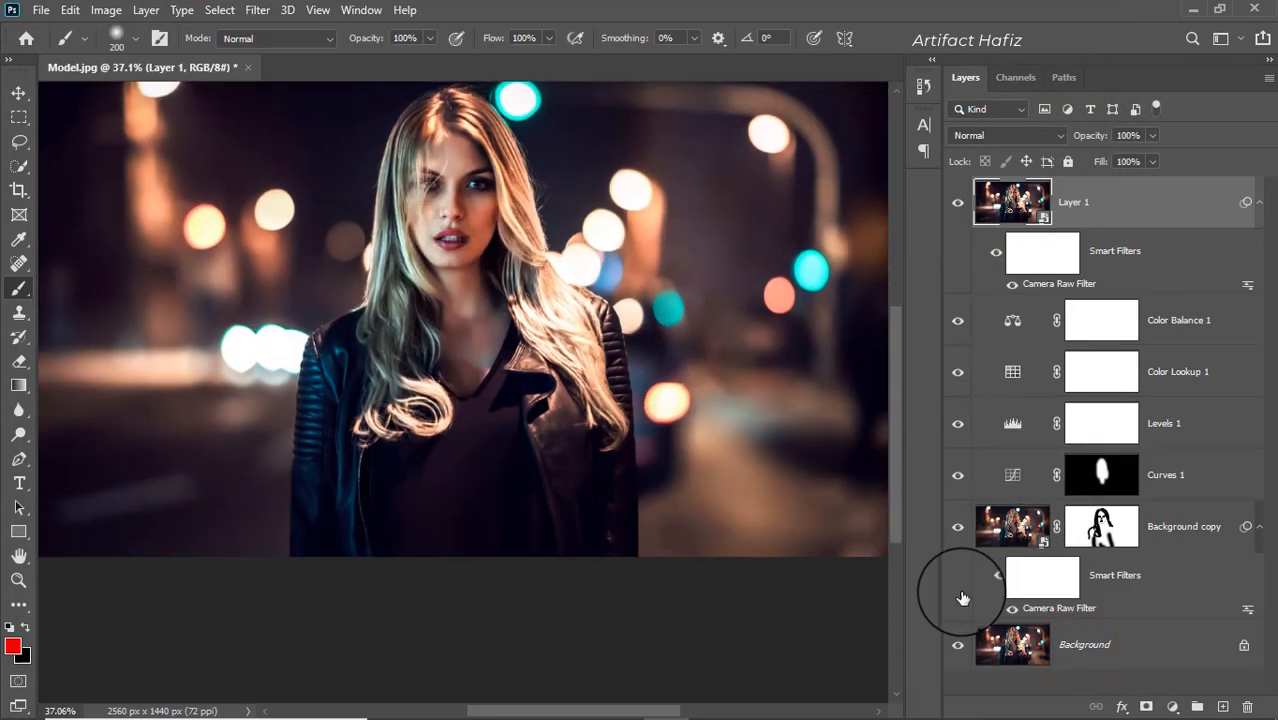
{"action": "scroll", "coordinate": [600, 431], "scroll_direction": "up", "scroll_amount": 3}
{"action": "scroll", "coordinate": [1060, 468], "scroll_direction": "down", "scroll_amount": 1}
{"action": "scroll", "coordinate": [945, 555], "scroll_direction": "up", "scroll_amount": 1}
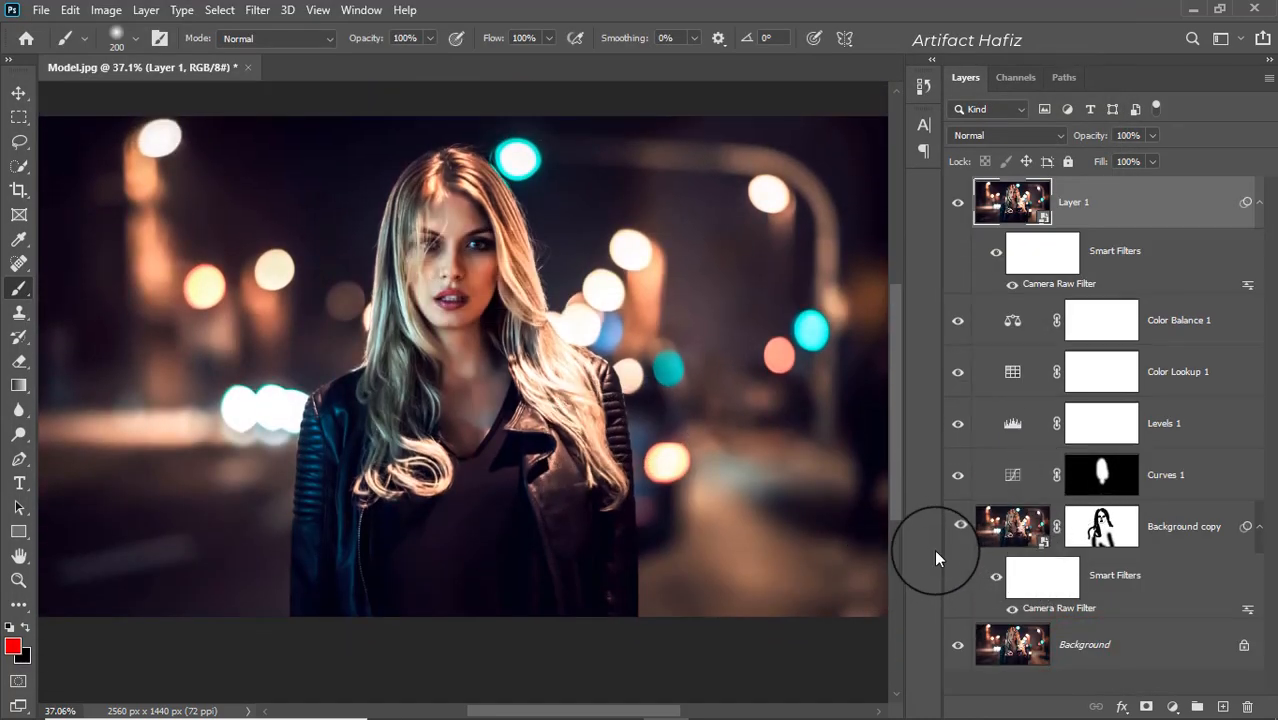
{"action": "left_click", "coordinate": [957, 645], "text": "alt"}
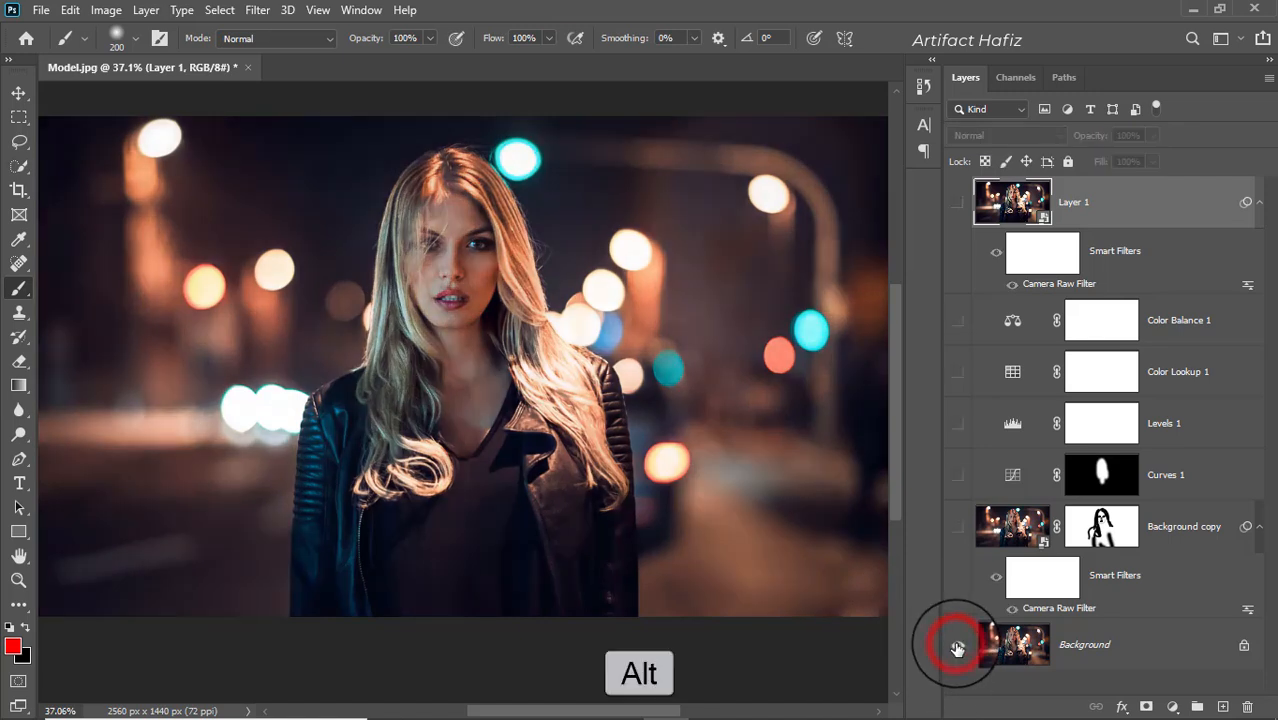
{"action": "left_click", "coordinate": [957, 647], "text": "alt"}
{"action": "left_click", "coordinate": [957, 647], "text": "alt"}
{"action": "left_click", "coordinate": [957, 647], "text": "alt"}
{"action": "left_click", "coordinate": [957, 647], "text": "alt"}
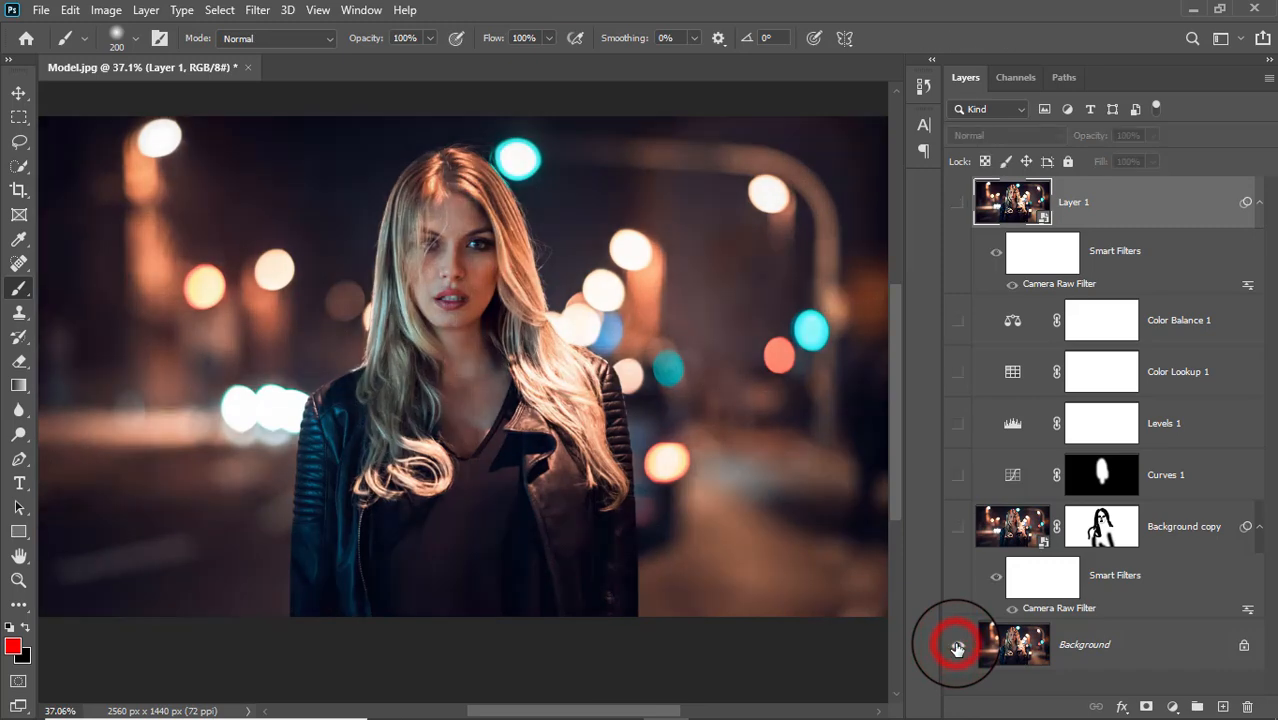